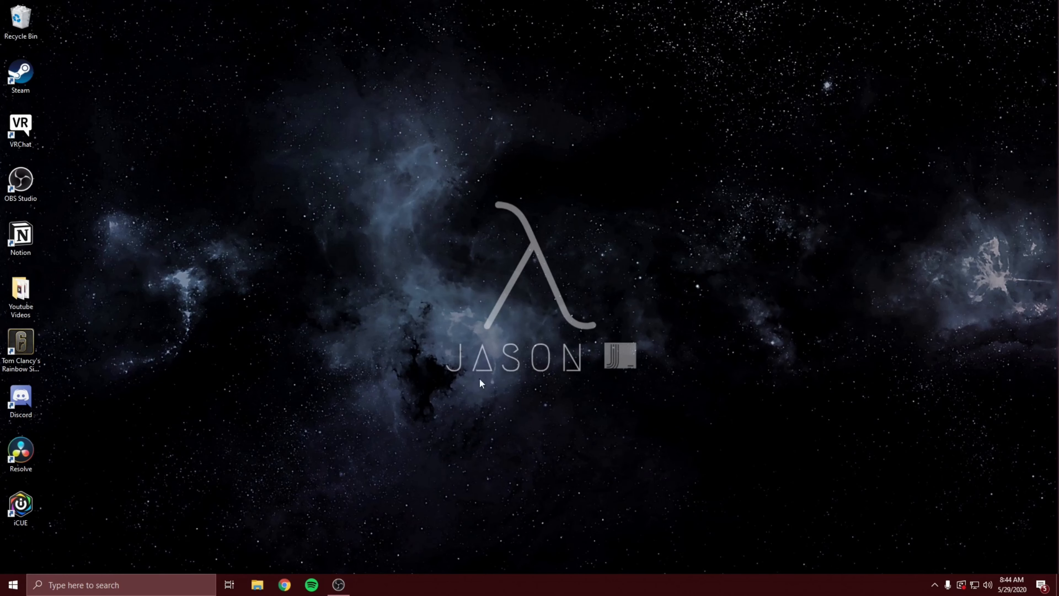
- Open the Canva website in Chrome
{"action": "left_click", "coordinate": [285, 584]}
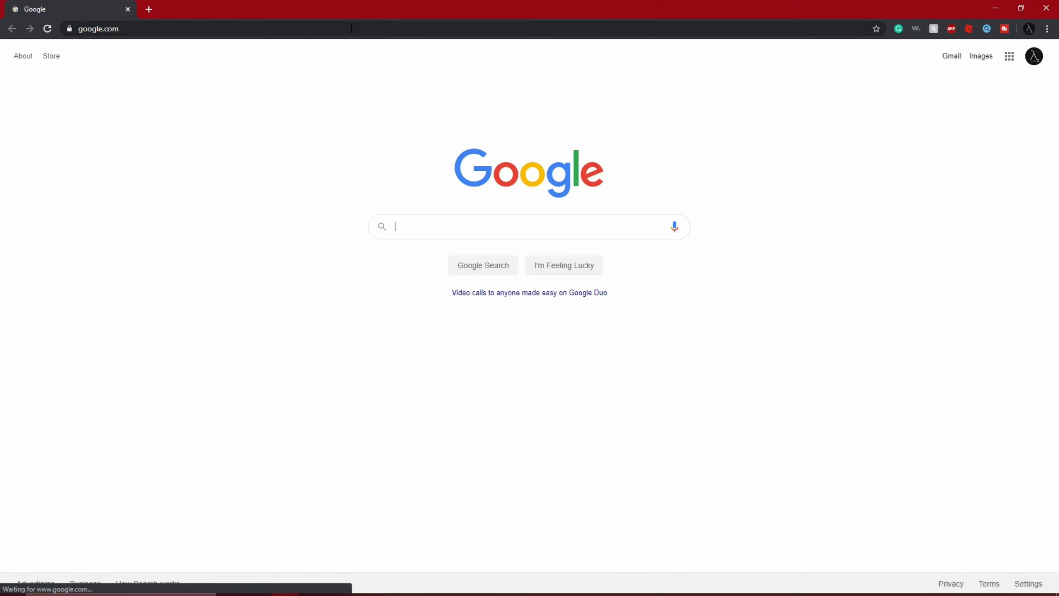
{"action": "type", "text": "canva"}
{"action": "key", "text": "Return"}
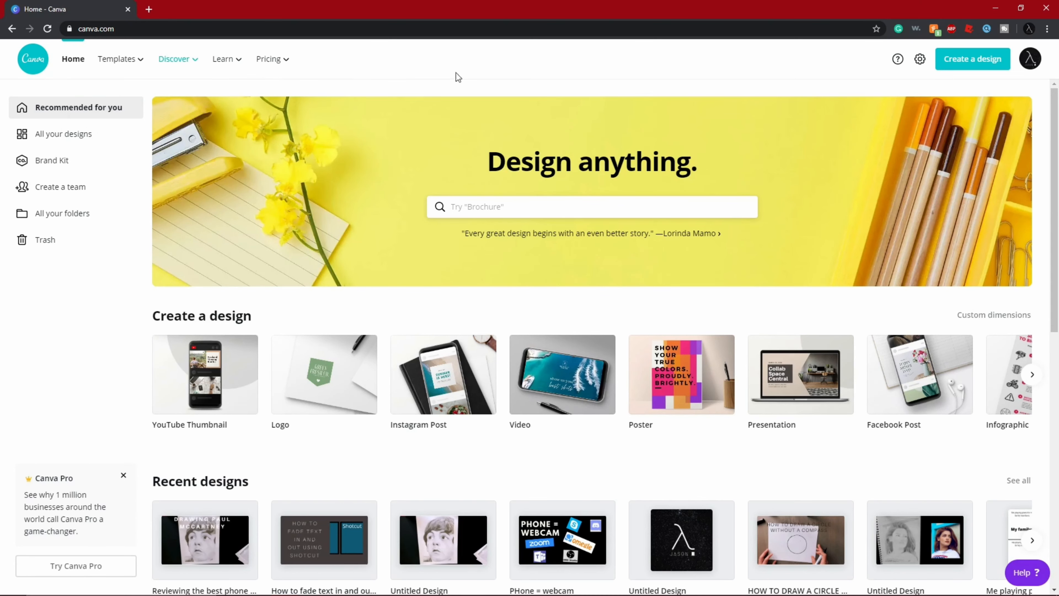
- Create a new design using the YouTube Thumbnail preset
{"action": "left_click", "coordinate": [945, 65]}
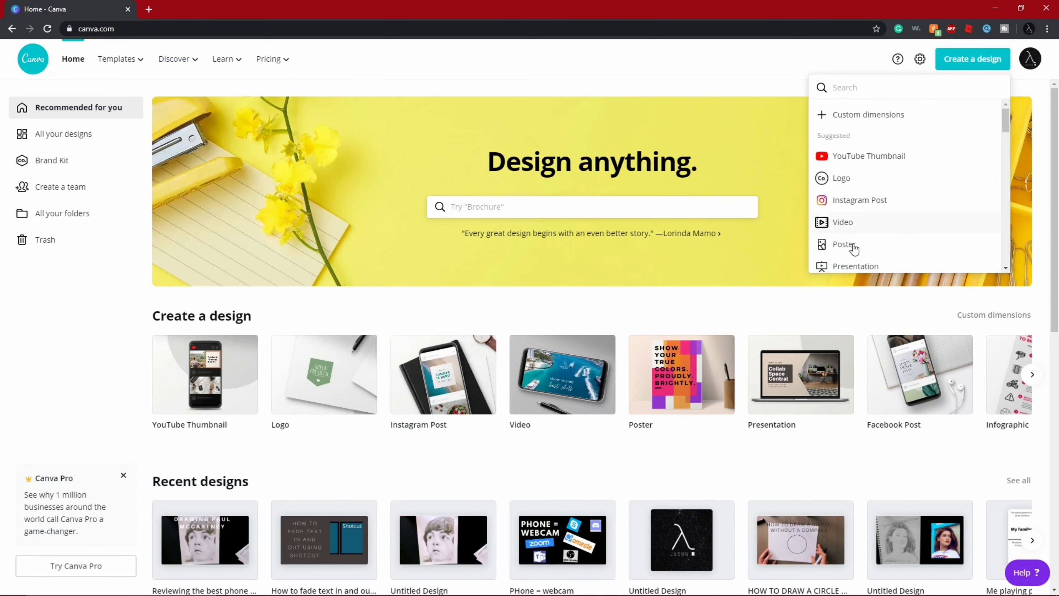
{"action": "scroll", "coordinate": [875, 169], "scroll_direction": "down", "scroll_amount": 5}
{"action": "scroll", "coordinate": [875, 168], "scroll_direction": "down", "scroll_amount": 5}
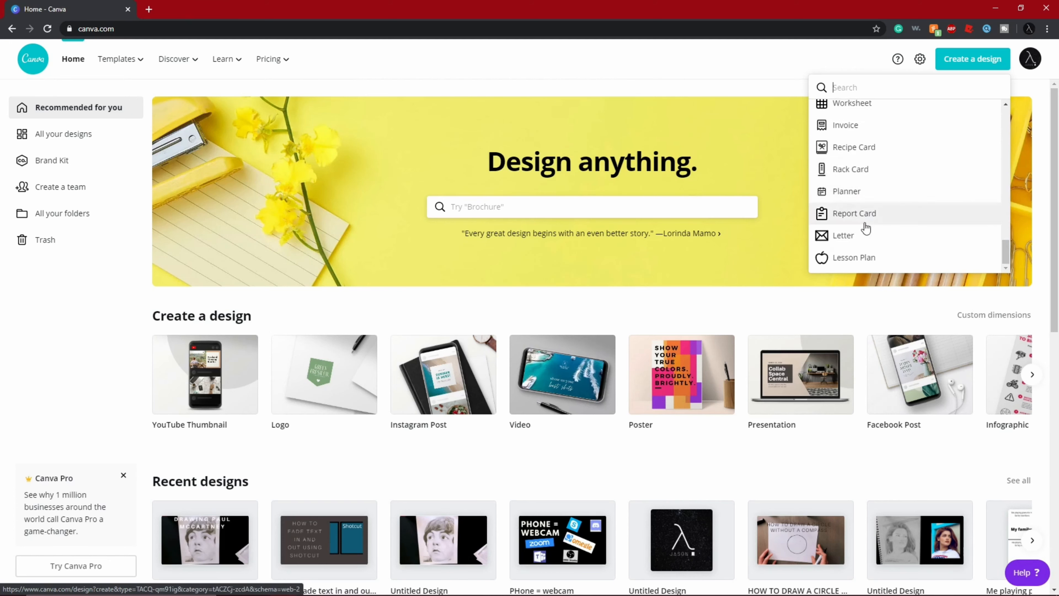
{"action": "scroll", "coordinate": [874, 188], "scroll_direction": "up", "scroll_amount": 10}
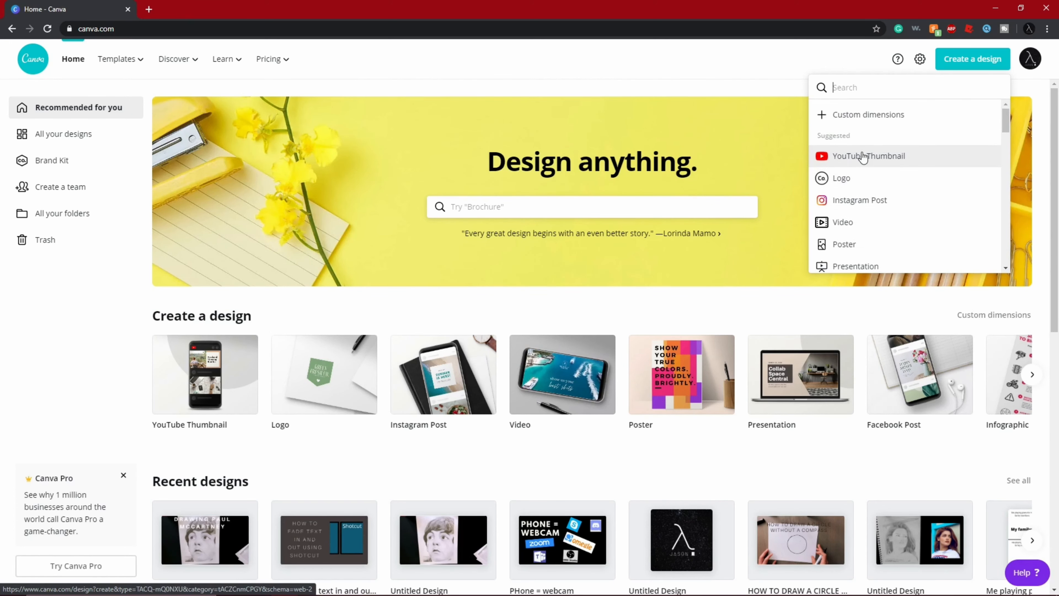
{"action": "left_click", "coordinate": [886, 155]}
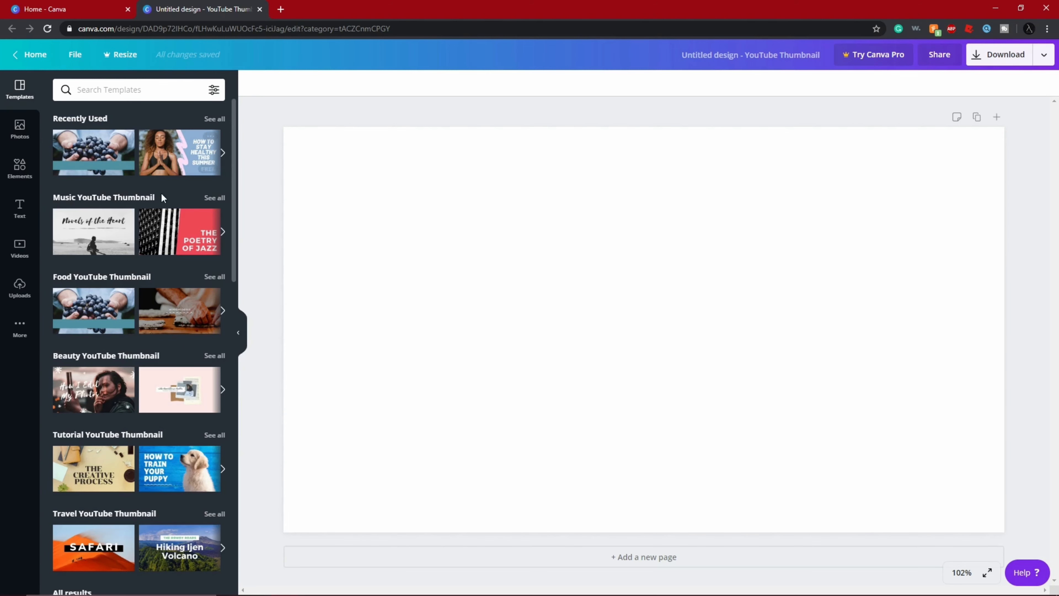
- Try out the "How to Train Your Puppy" tutorial template on the blank page and delete it again
{"action": "scroll", "coordinate": [159, 197], "scroll_direction": "down", "scroll_amount": 20}
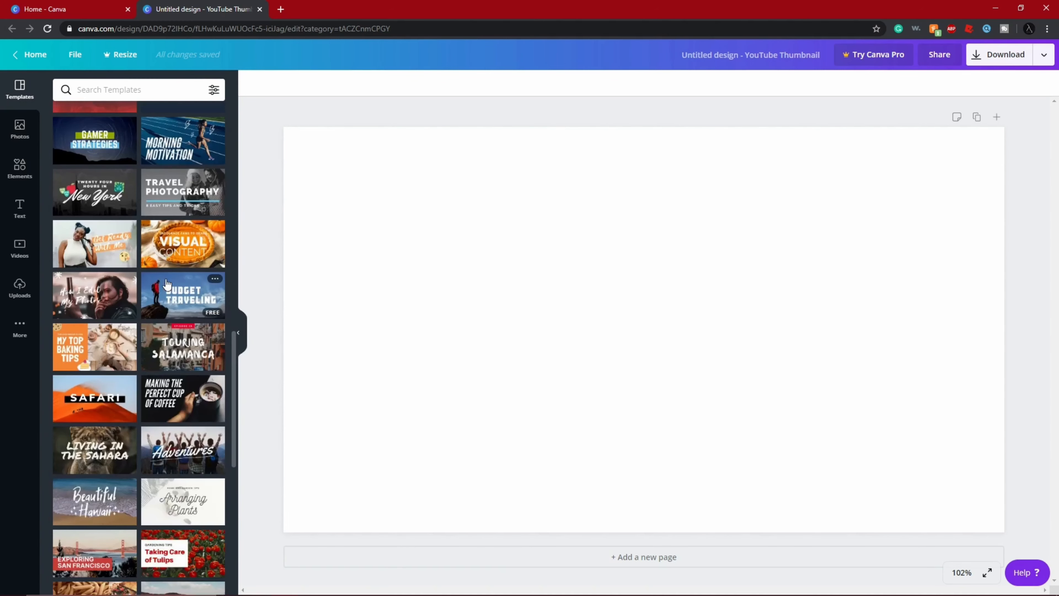
{"action": "scroll", "coordinate": [167, 279], "scroll_direction": "up", "scroll_amount": 8}
{"action": "scroll", "coordinate": [156, 275], "scroll_direction": "up", "scroll_amount": 10}
{"action": "scroll", "coordinate": [149, 268], "scroll_direction": "down", "scroll_amount": 8}
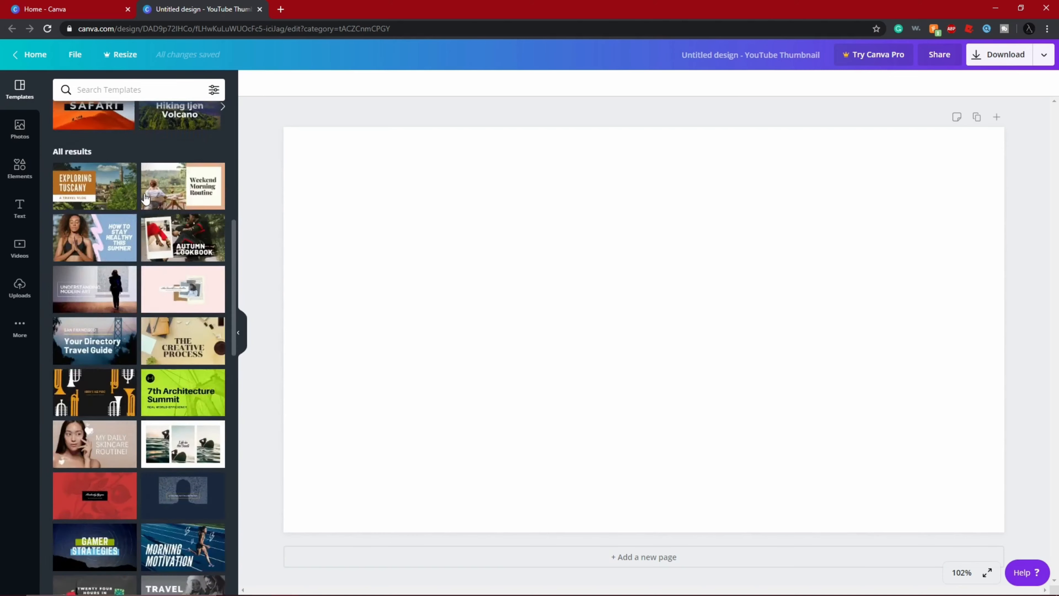
{"action": "scroll", "coordinate": [145, 201], "scroll_direction": "up", "scroll_amount": 6}
{"action": "scroll", "coordinate": [145, 201], "scroll_direction": "down", "scroll_amount": 6}
{"action": "scroll", "coordinate": [171, 259], "scroll_direction": "up", "scroll_amount": 5}
{"action": "left_click_drag", "start_coordinate": [171, 250], "coordinate": [528, 290]}
{"action": "left_click", "coordinate": [496, 361]}
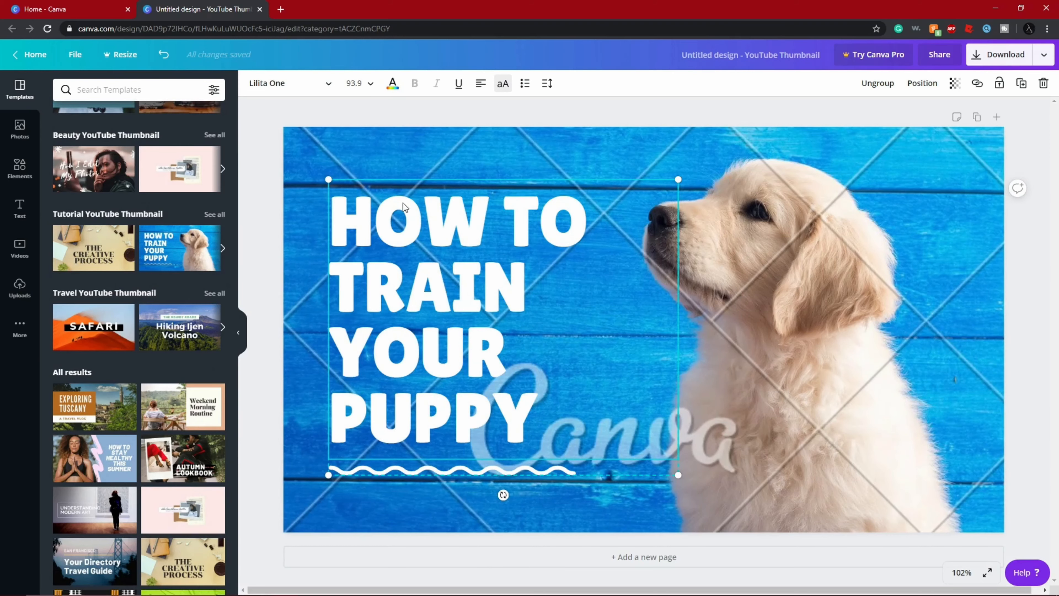
{"action": "right_click", "coordinate": [309, 161]}
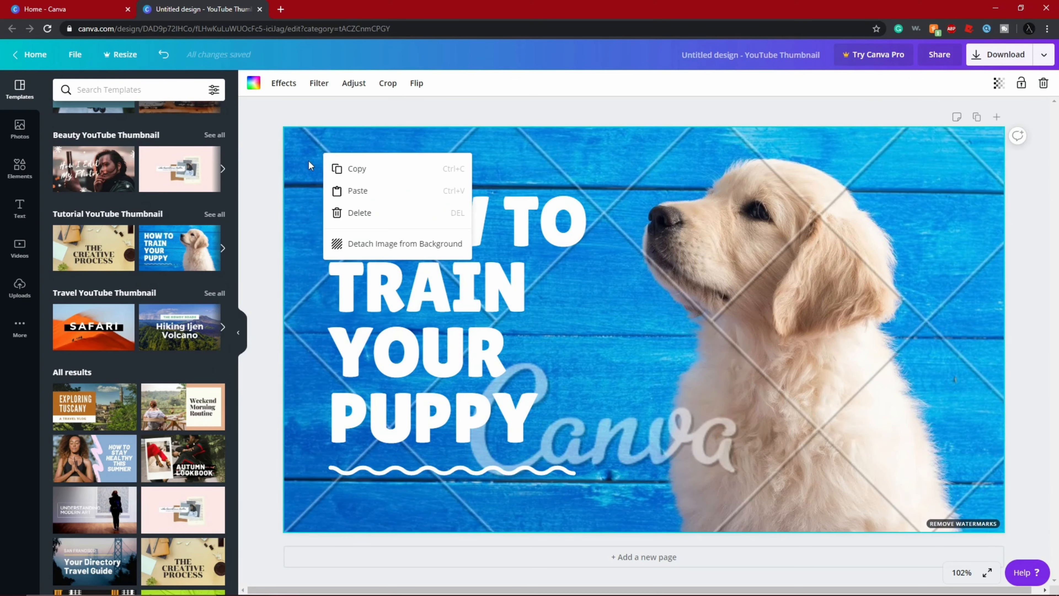
{"action": "left_click", "coordinate": [345, 224]}
- Apply the "The Poetry of Jazz" music thumbnail template to the page
{"action": "scroll", "coordinate": [118, 166], "scroll_direction": "up", "scroll_amount": 5}
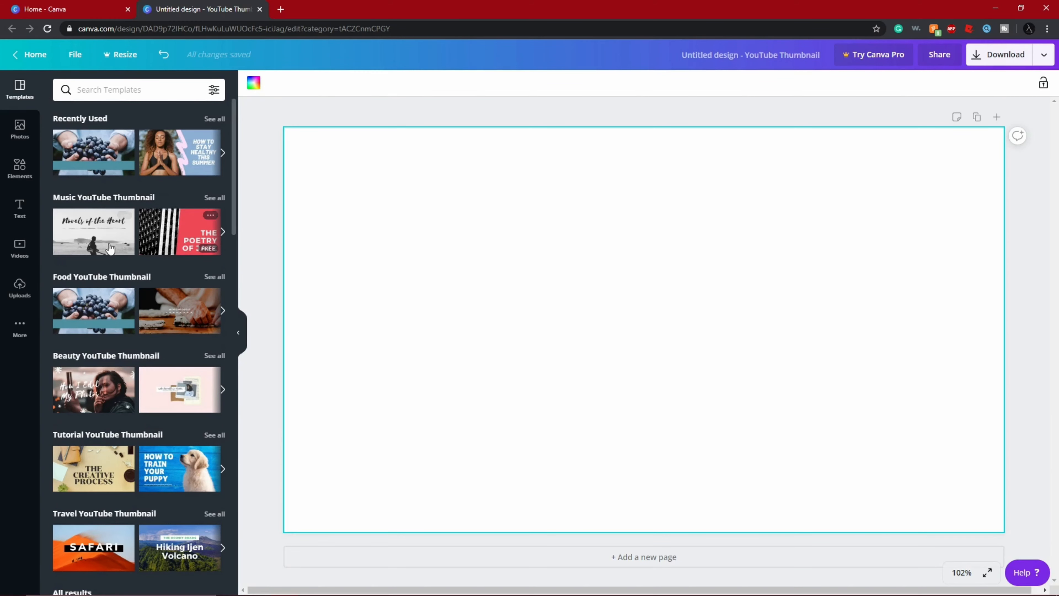
{"action": "left_click_drag", "start_coordinate": [174, 255], "coordinate": [401, 244]}
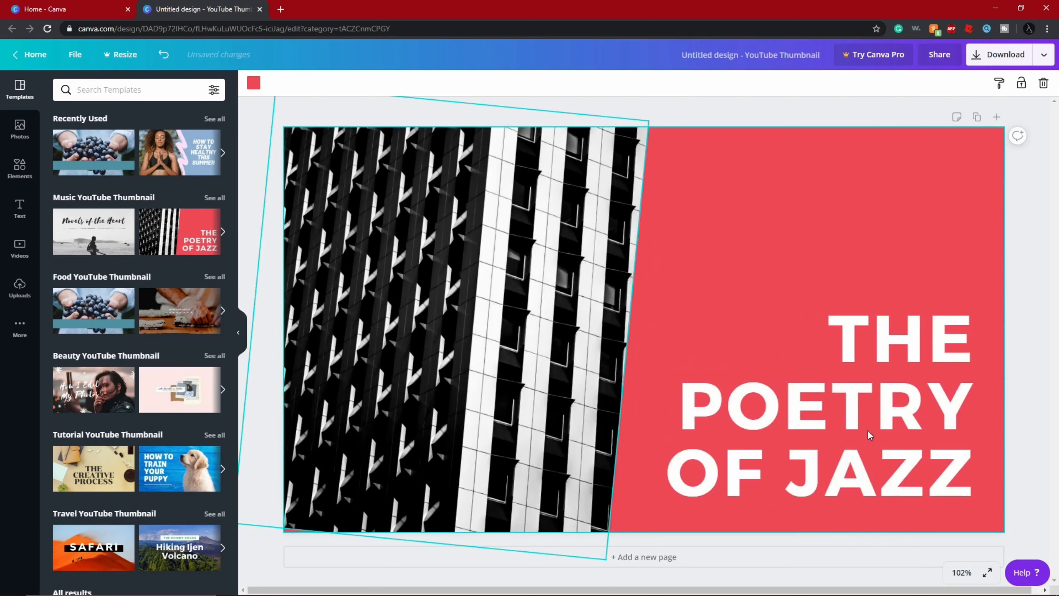
- Replace the template's title text with "CHOPIN ETUDE NO. 2"
{"action": "left_click", "coordinate": [912, 402]}
{"action": "left_click", "coordinate": [915, 400]}
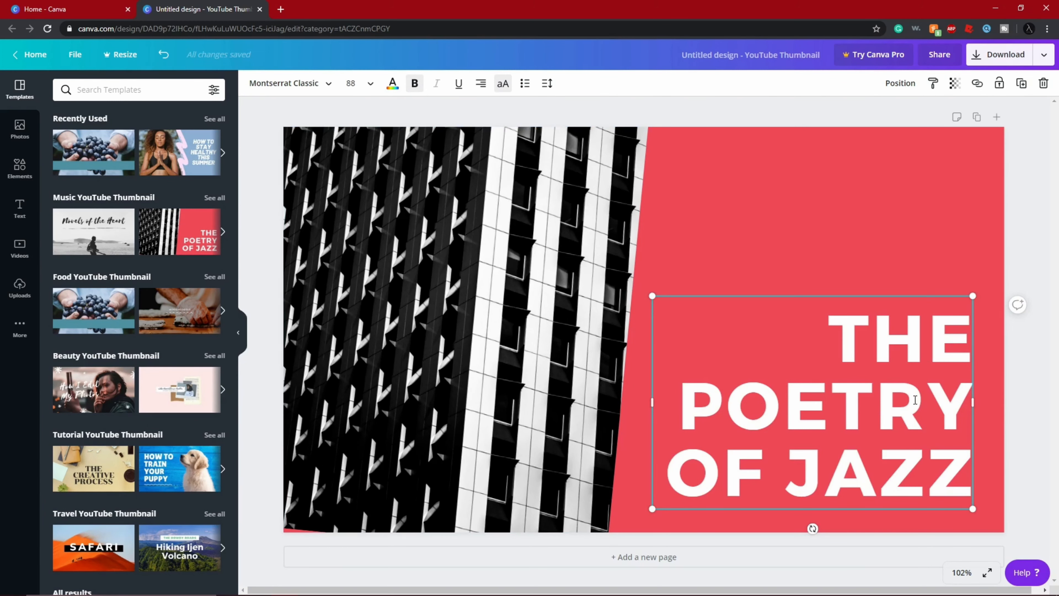
{"action": "key", "text": "ctrl+a"}
{"action": "key", "text": "BackSpace"}
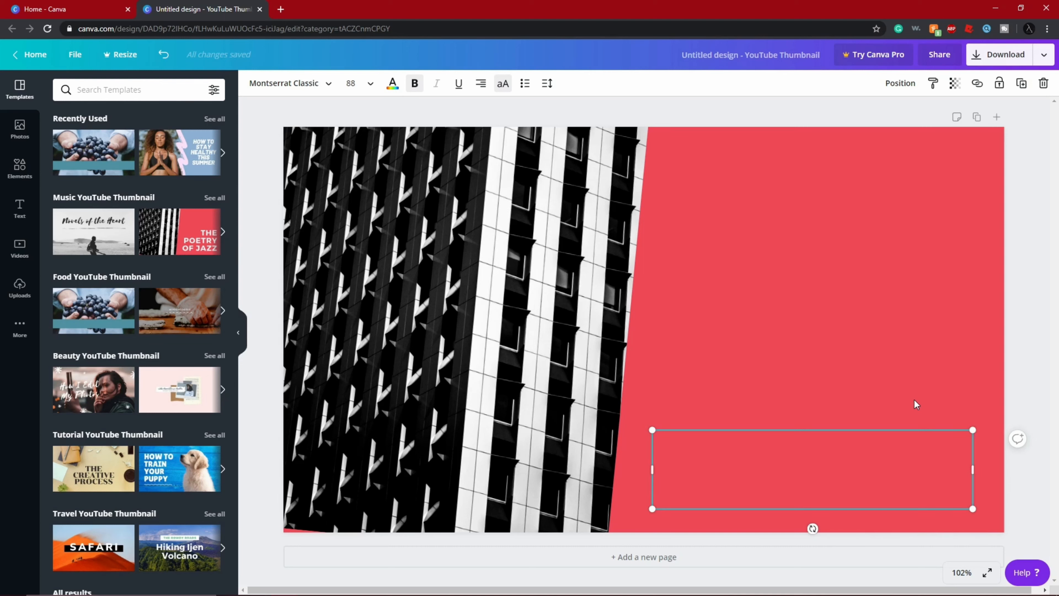
{"action": "type", "text": "CHOPI"}
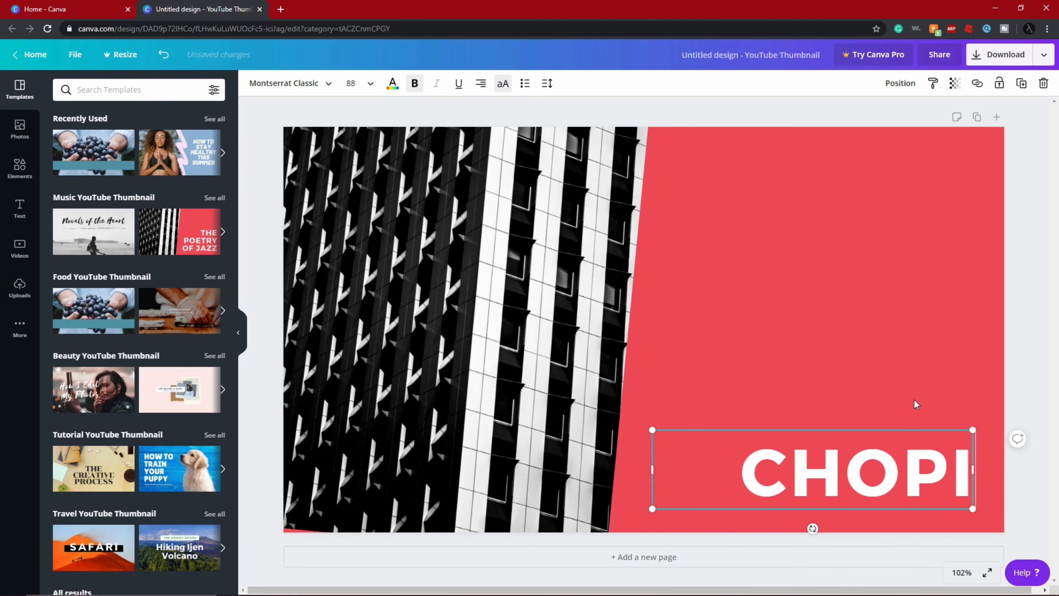
{"action": "type", "text": "N E"}
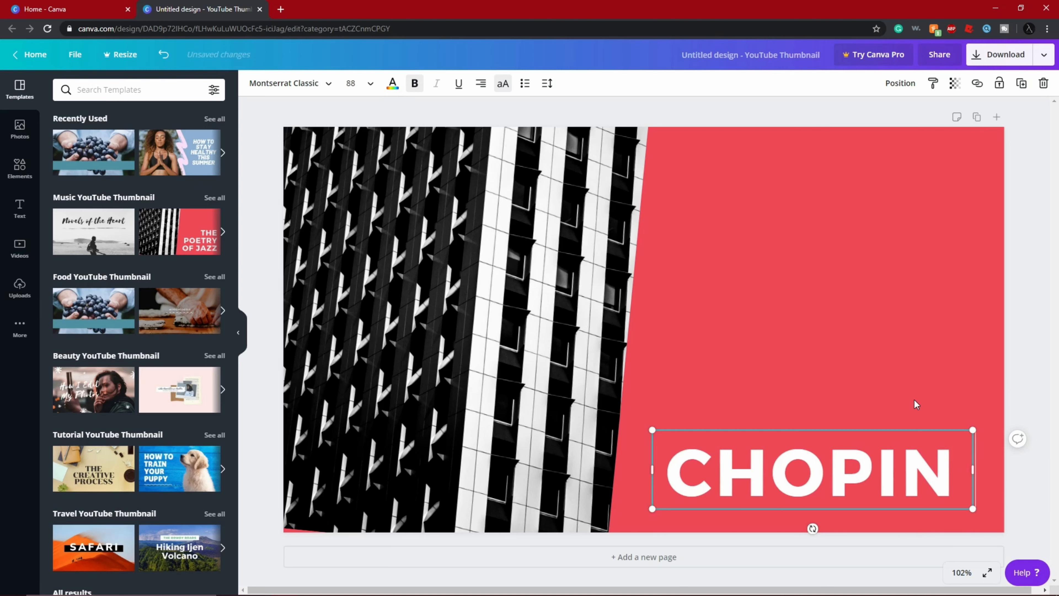
{"action": "type", "text": "TUDE NO"}
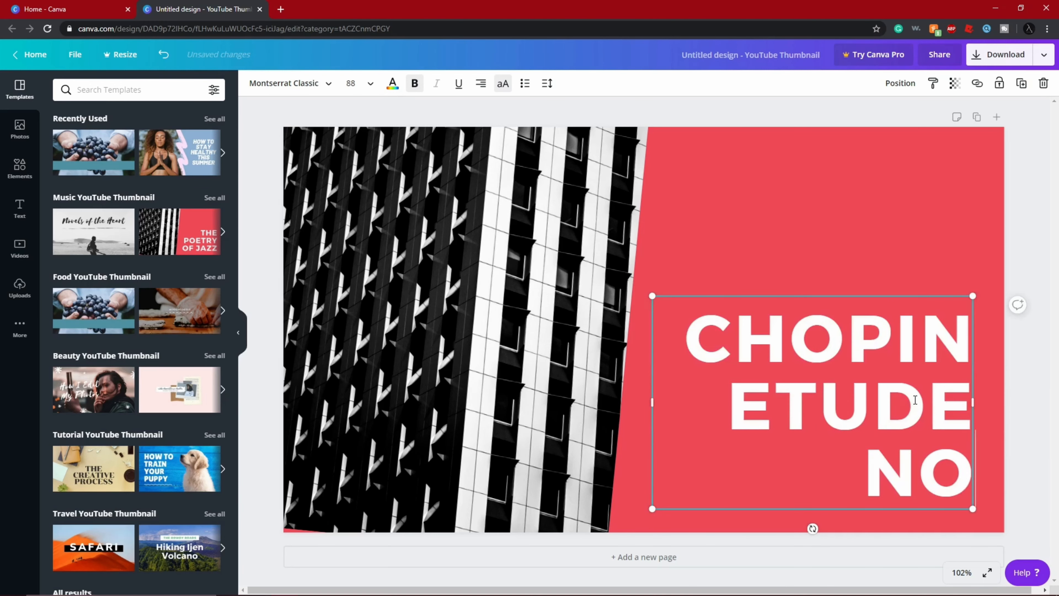
{"action": "type", "text": ". 2"}
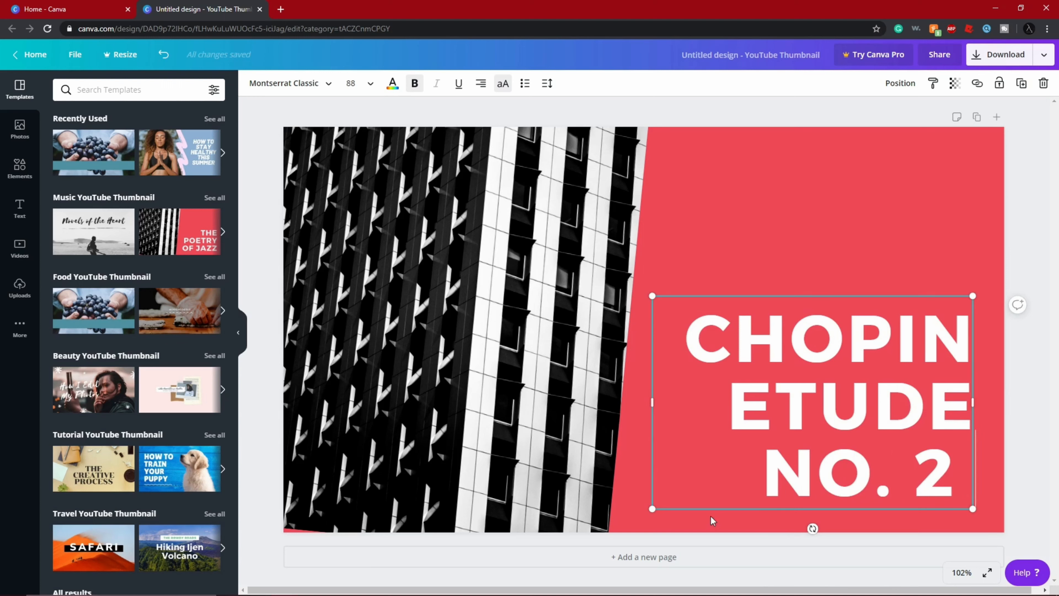
- Move the title text box slightly down and to the left on the red area
{"action": "left_click_drag", "start_coordinate": [819, 399], "coordinate": [626, 435]}
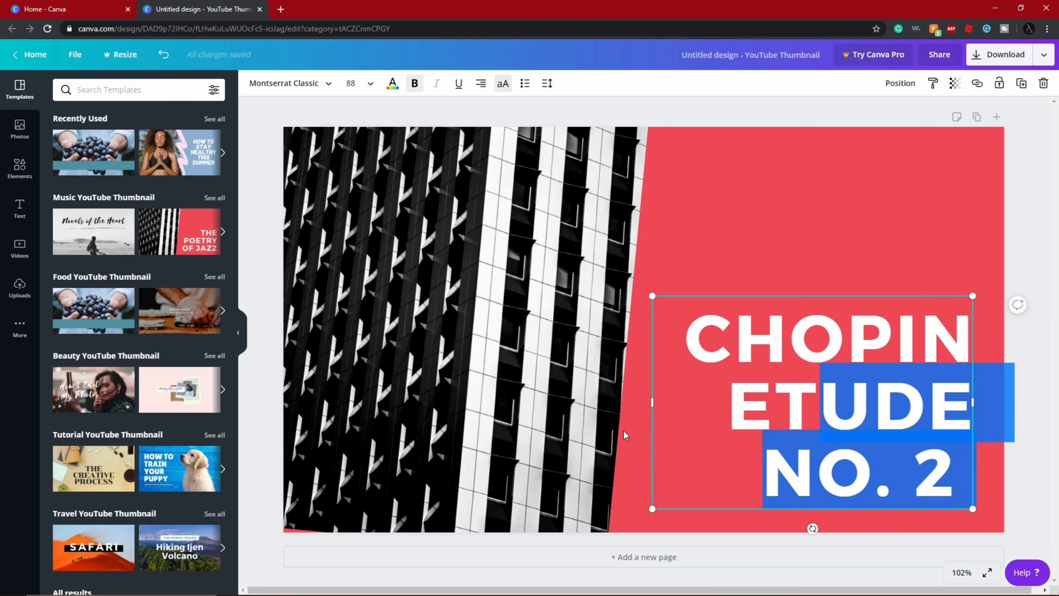
{"action": "left_click", "coordinate": [797, 246]}
{"action": "mouse_move", "coordinate": [805, 311]}
{"action": "left_mouse_down"}
{"action": "mouse_move", "coordinate": [404, 191]}
{"action": "mouse_move", "coordinate": [678, 294]}
{"action": "mouse_move", "coordinate": [790, 321]}
{"action": "left_mouse_up"}
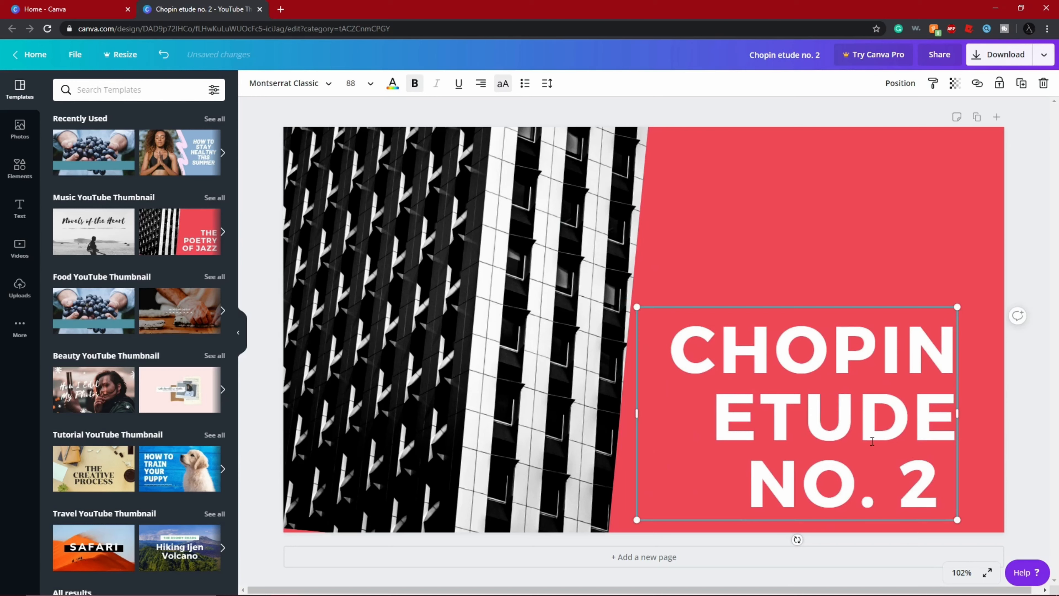
- Delete the letter T from the word ETUDE in the title
{"action": "right_click", "coordinate": [844, 426]}
{"action": "key", "text": "Escape"}
{"action": "key", "text": "BackSpace"}
{"action": "left_click", "coordinate": [907, 451], "text": "shift"}
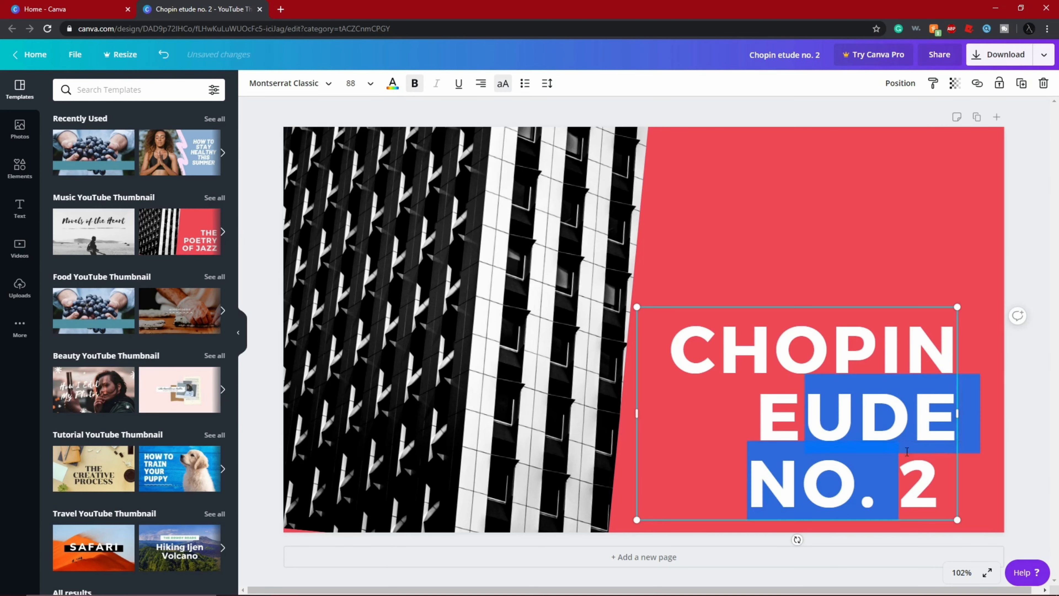
- Add the thick recently used arrow at about 573 × 167 and place it over the lower building photo, pointing at the title
{"action": "left_click", "coordinate": [20, 168]}
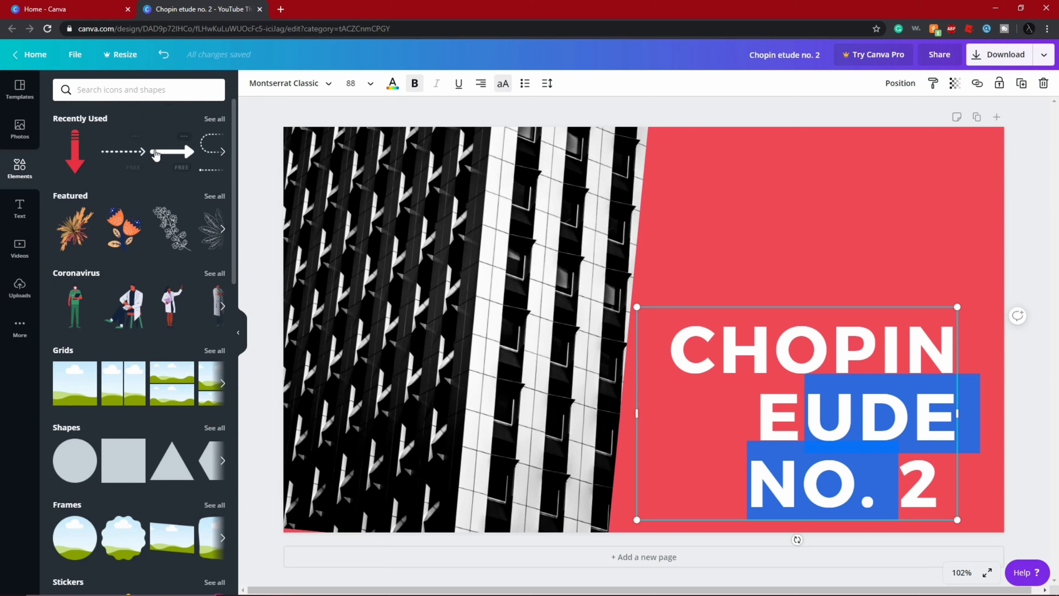
{"action": "left_click_drag", "start_coordinate": [226, 171], "coordinate": [605, 254]}
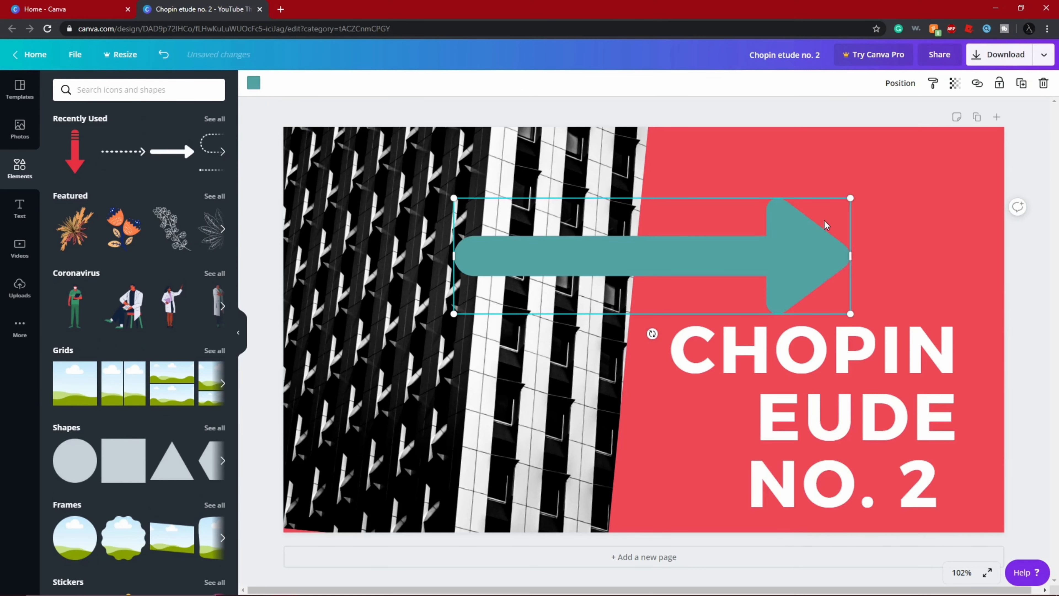
{"action": "left_click_drag", "start_coordinate": [848, 194], "coordinate": [776, 219]}
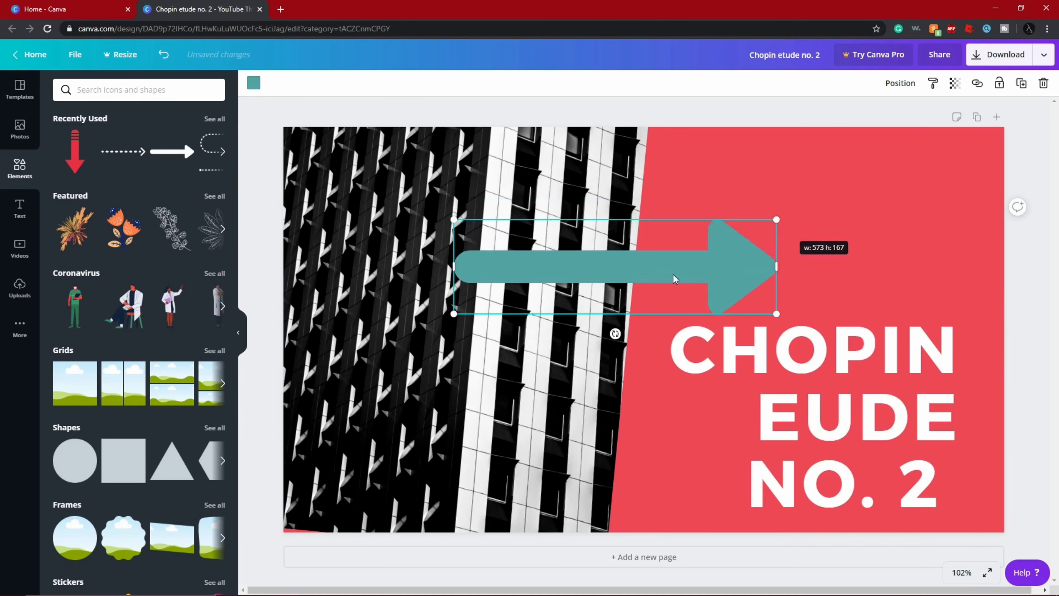
{"action": "left_click_drag", "start_coordinate": [674, 277], "coordinate": [558, 446]}
- Try adding the yellow OK-hand sticker to the page and delete it again
{"action": "scroll", "coordinate": [167, 197], "scroll_direction": "down", "scroll_amount": 15}
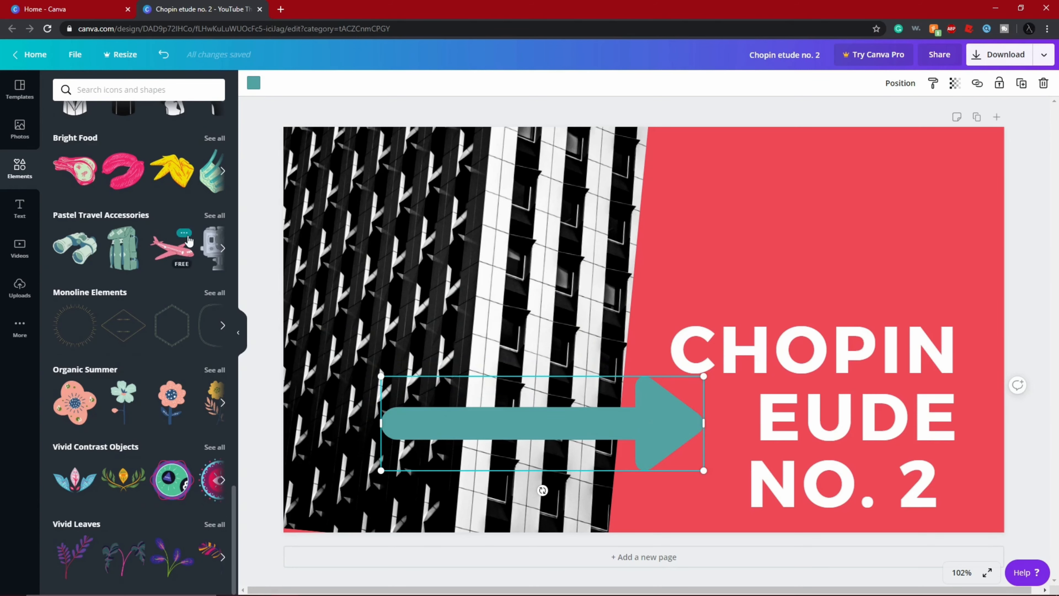
{"action": "scroll", "coordinate": [193, 227], "scroll_direction": "up", "scroll_amount": 12}
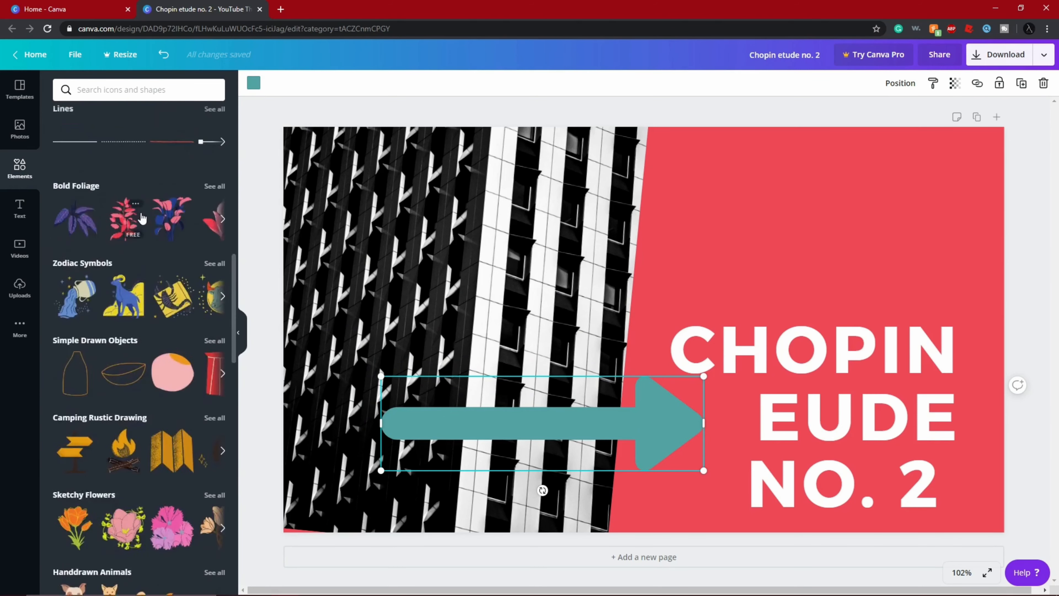
{"action": "left_click", "coordinate": [123, 292]}
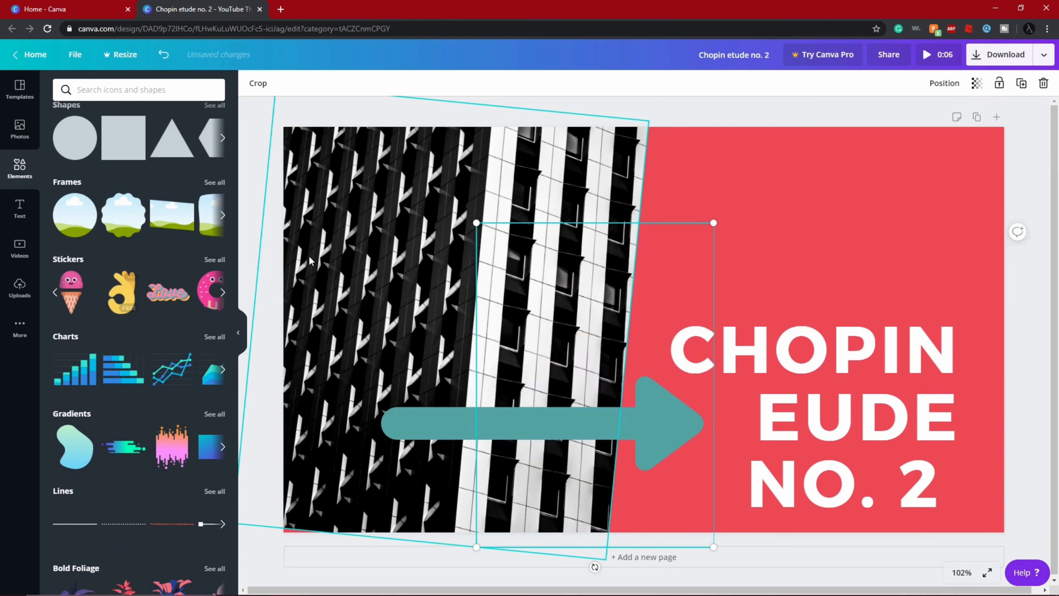
{"action": "left_click", "coordinate": [20, 207]}
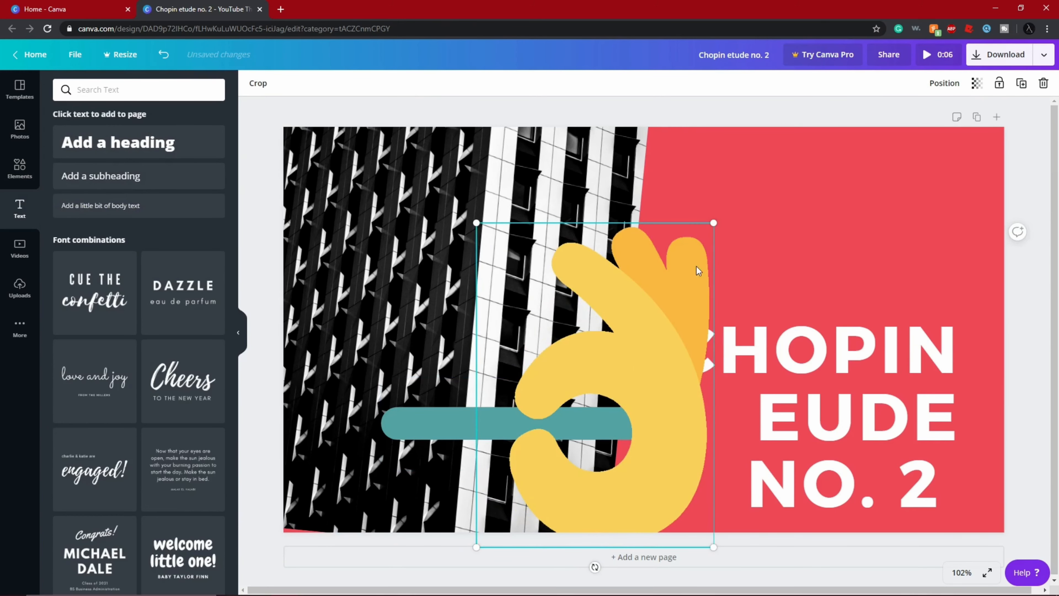
{"action": "key", "text": "Delete"}
- Add a heading text box to the page and select most of its placeholder text
{"action": "left_click", "coordinate": [151, 141]}
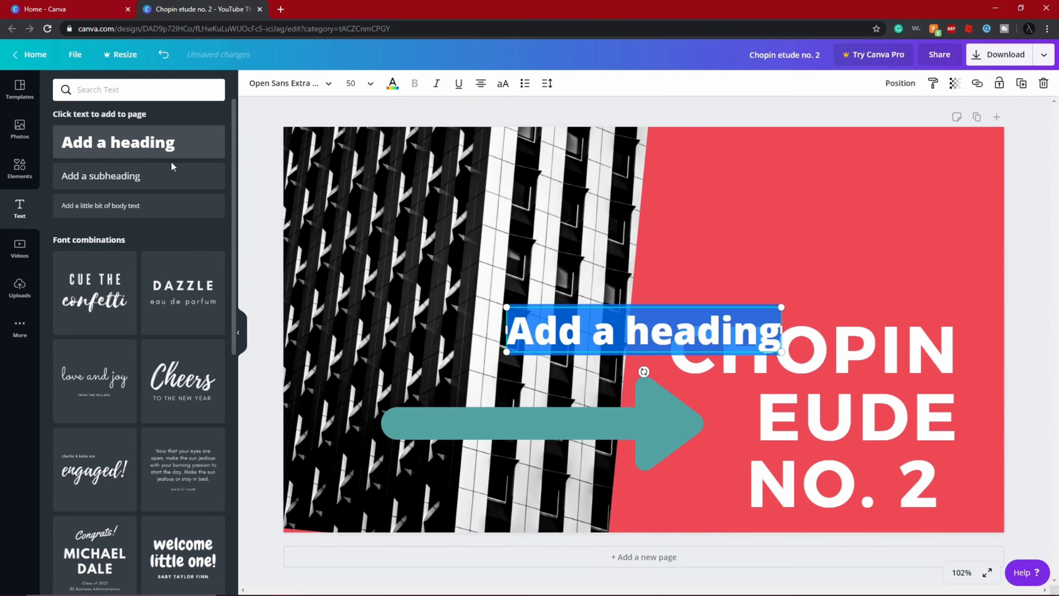
{"action": "double_click", "coordinate": [701, 332]}
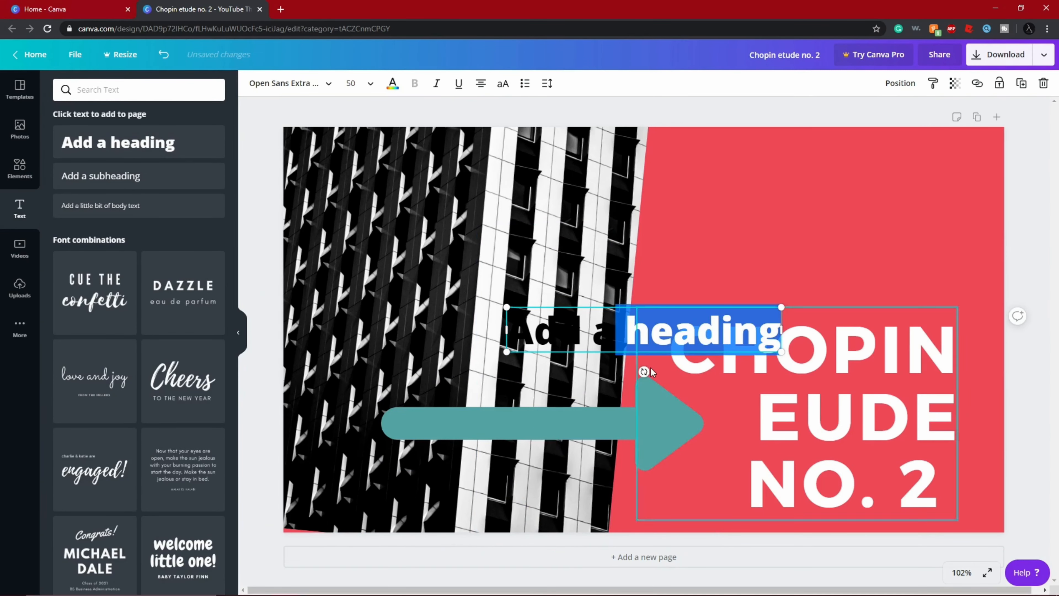
{"action": "left_click", "coordinate": [780, 332]}
{"action": "left_click_drag", "start_coordinate": [779, 332], "coordinate": [533, 333]}
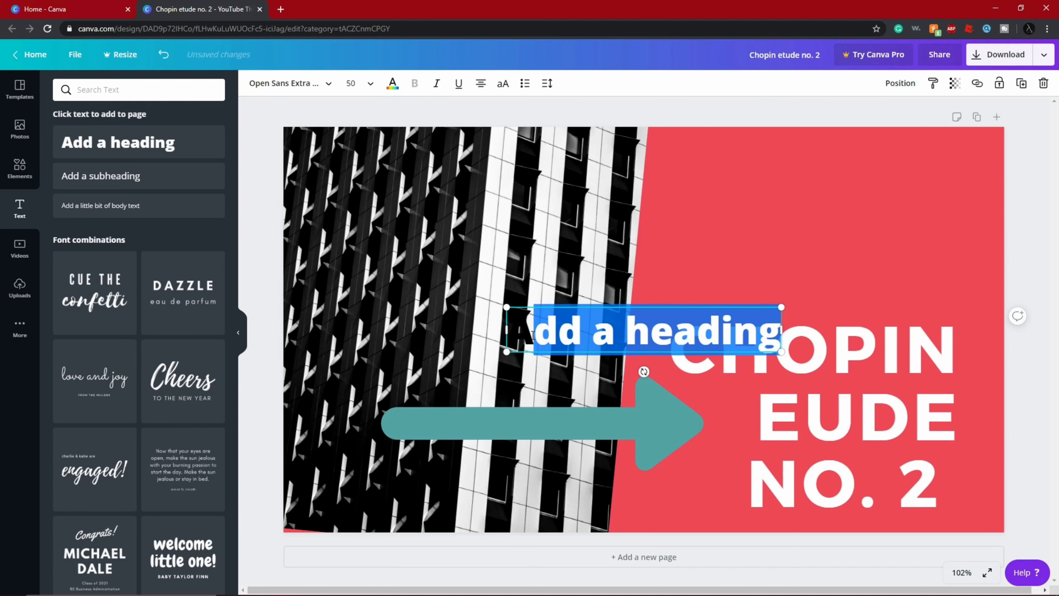
- Add the "Save the Date" font combination to the upper part of the page
{"action": "scroll", "coordinate": [202, 297], "scroll_direction": "down", "scroll_amount": 10}
{"action": "scroll", "coordinate": [203, 297], "scroll_direction": "down", "scroll_amount": 5}
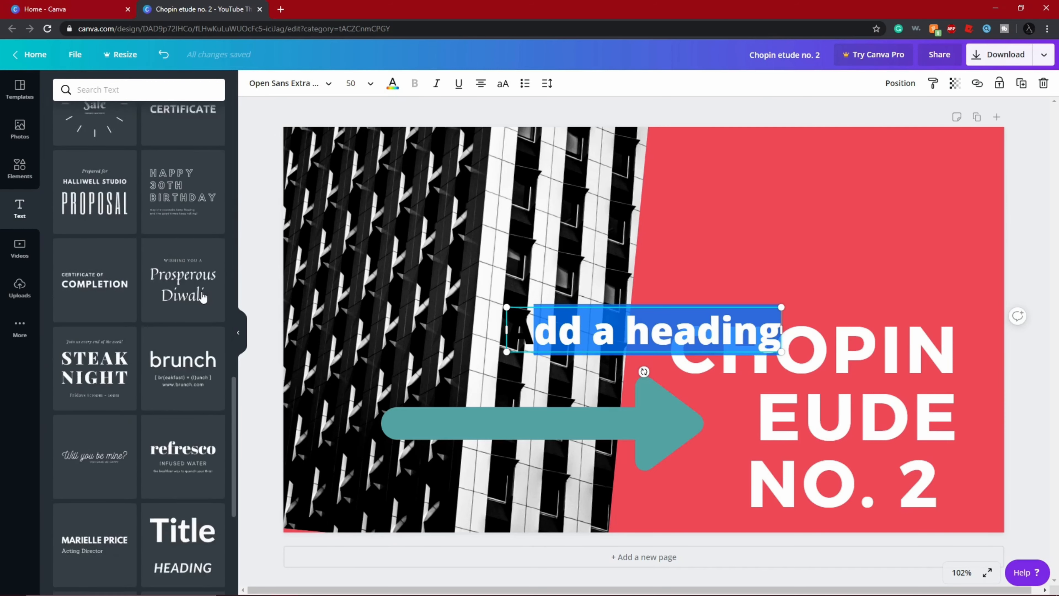
{"action": "scroll", "coordinate": [203, 297], "scroll_direction": "down", "scroll_amount": 15}
{"action": "right_click", "coordinate": [180, 320]}
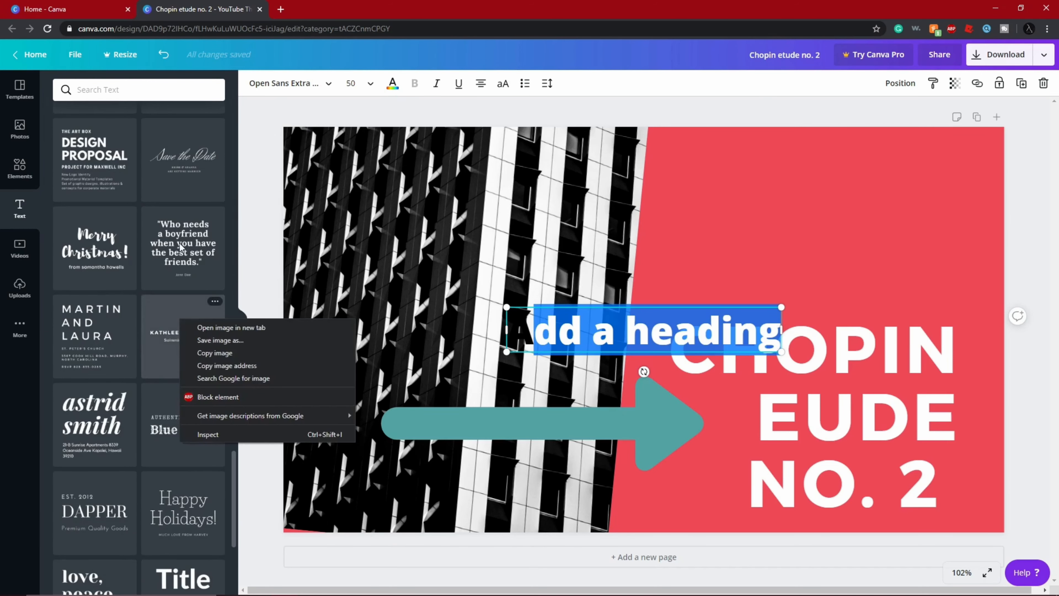
{"action": "left_click_drag", "start_coordinate": [181, 154], "coordinate": [488, 187]}
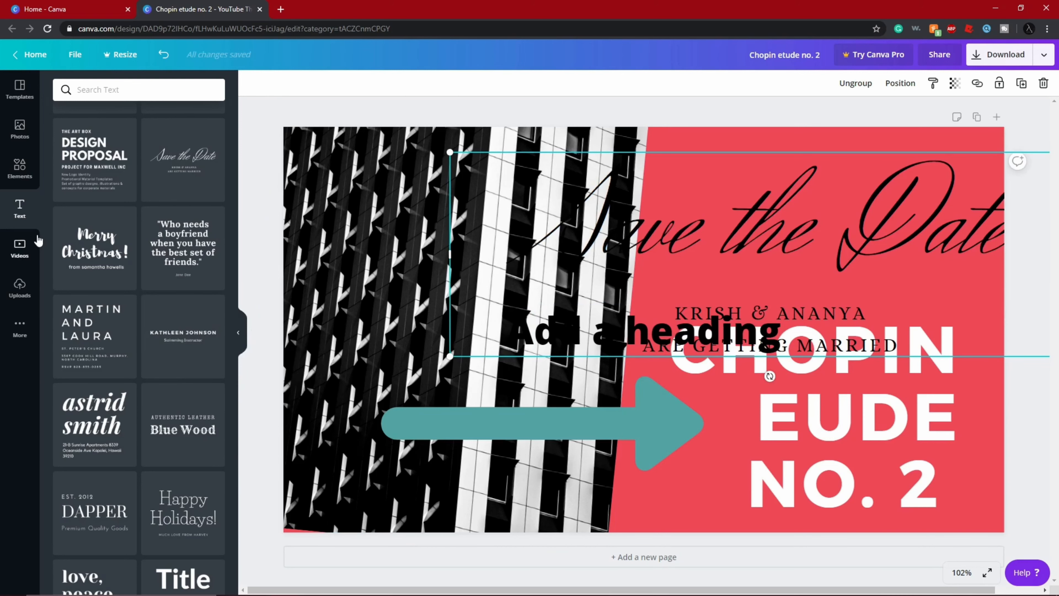
- Add the uploaded pencil portrait photo and enlarge it to fill the whole page as the background, 1,280 × 720
{"action": "left_click", "coordinate": [33, 244]}
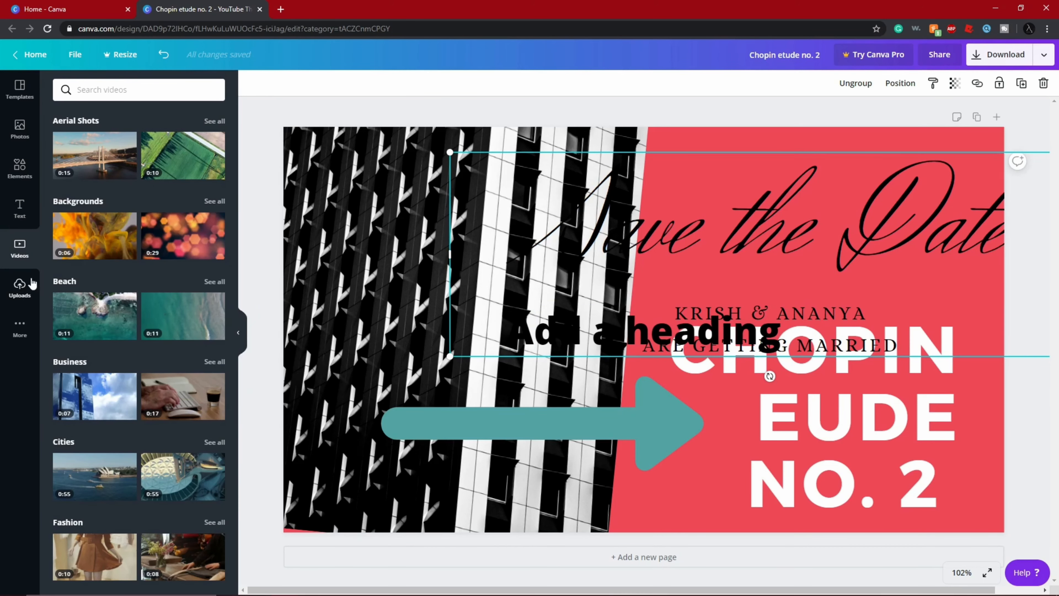
{"action": "left_click", "coordinate": [31, 284]}
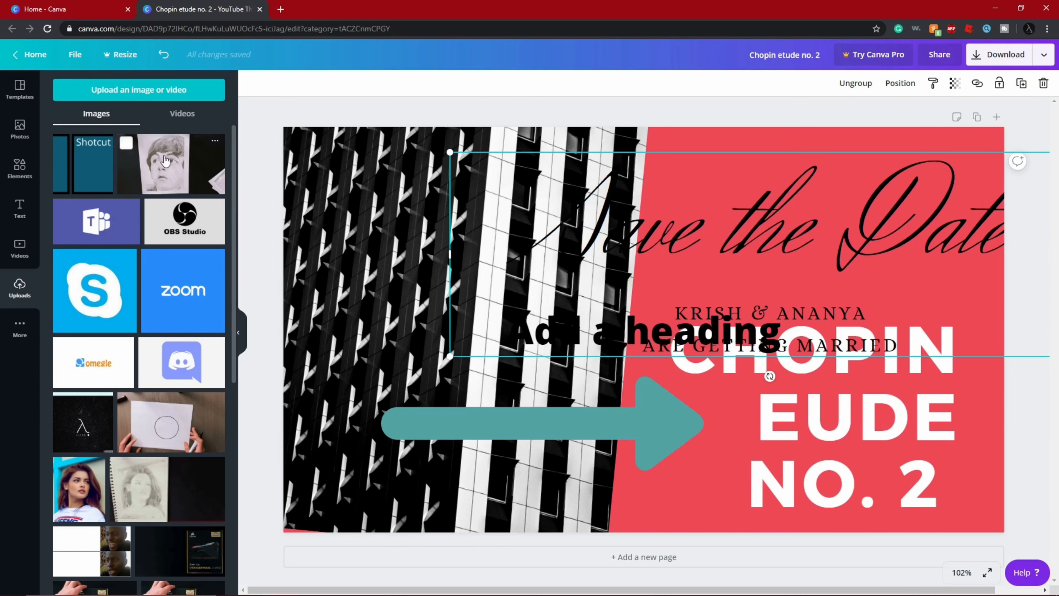
{"action": "left_click", "coordinate": [158, 175]}
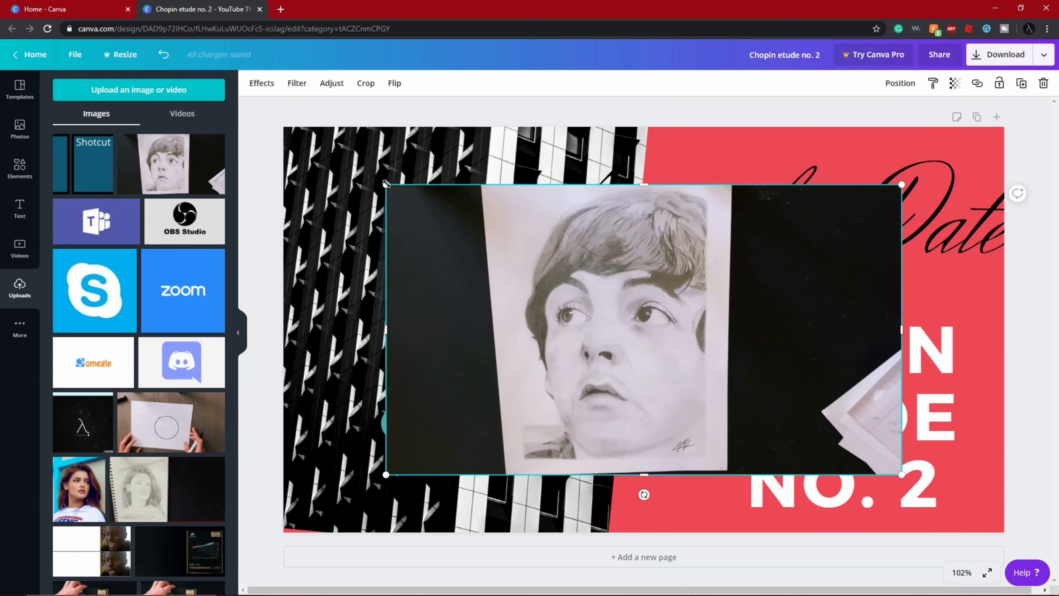
{"action": "left_click_drag", "start_coordinate": [352, 150], "coordinate": [291, 131]}
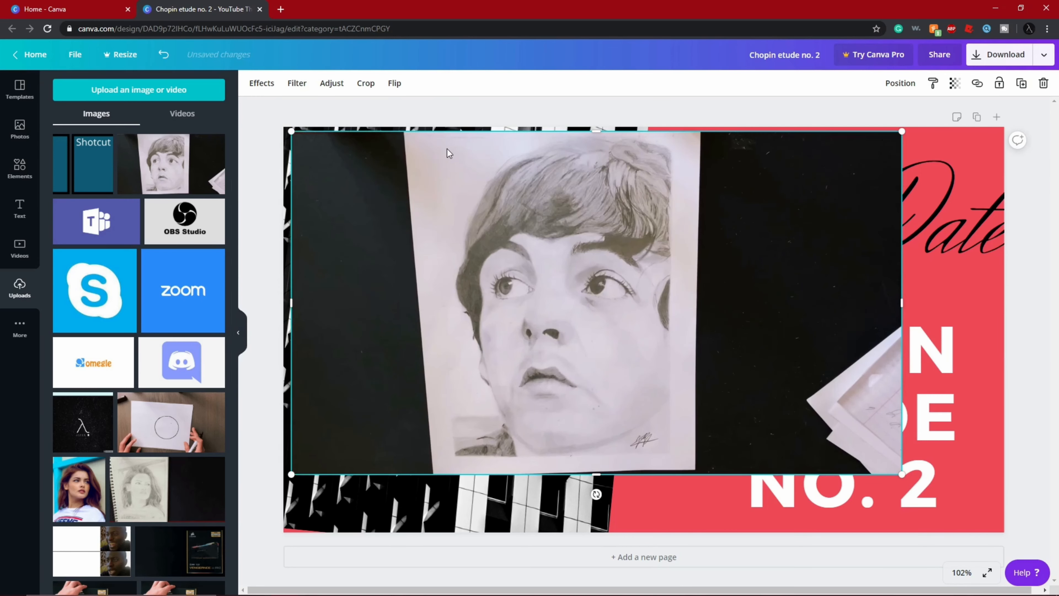
{"action": "left_click_drag", "start_coordinate": [903, 478], "coordinate": [1009, 534]}
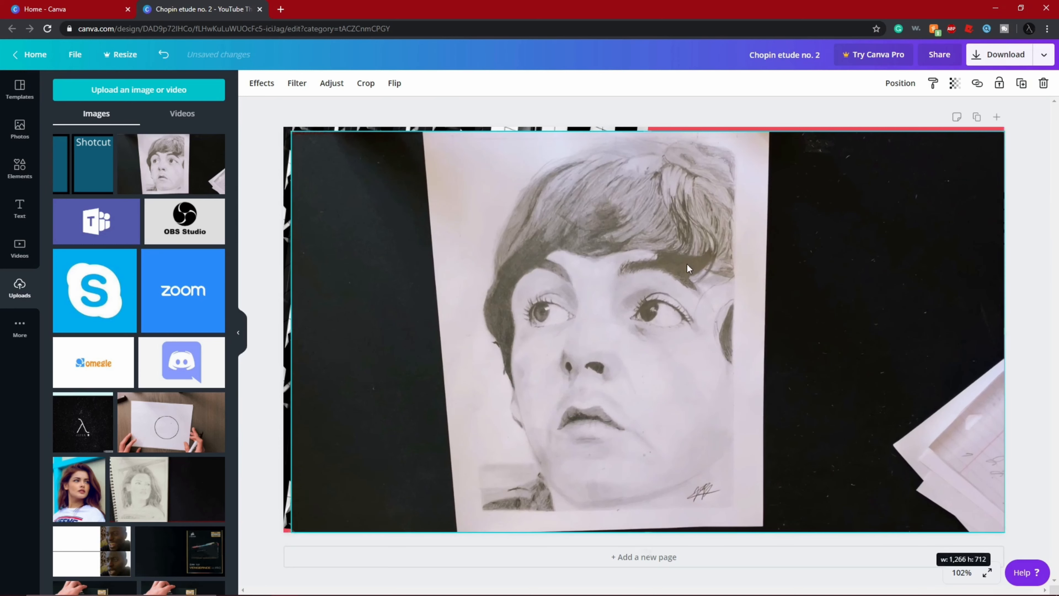
{"action": "left_click_drag", "start_coordinate": [288, 131], "coordinate": [284, 131]}
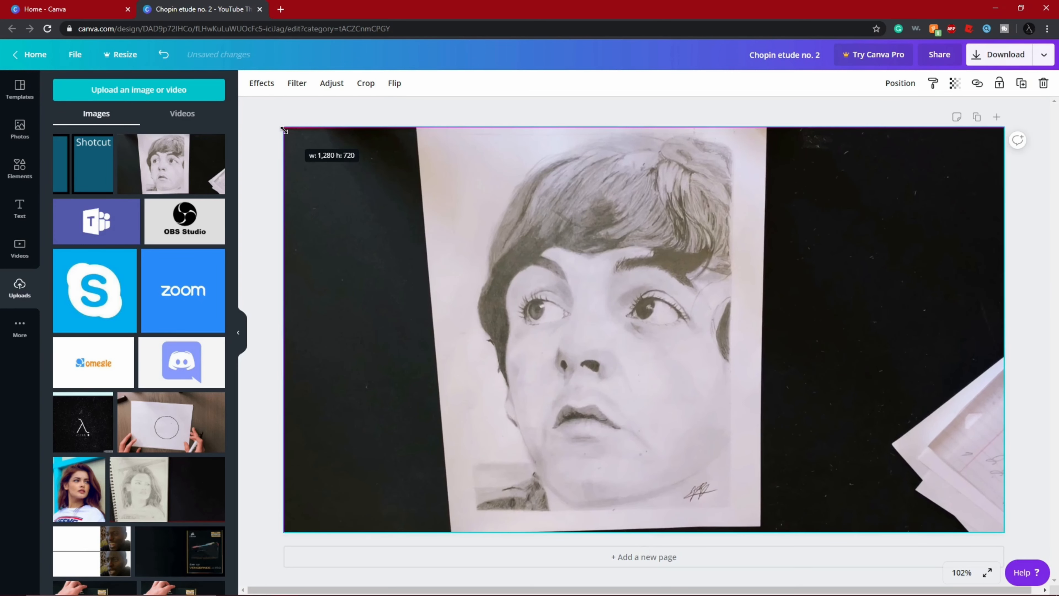
{"action": "left_click", "coordinate": [357, 107]}
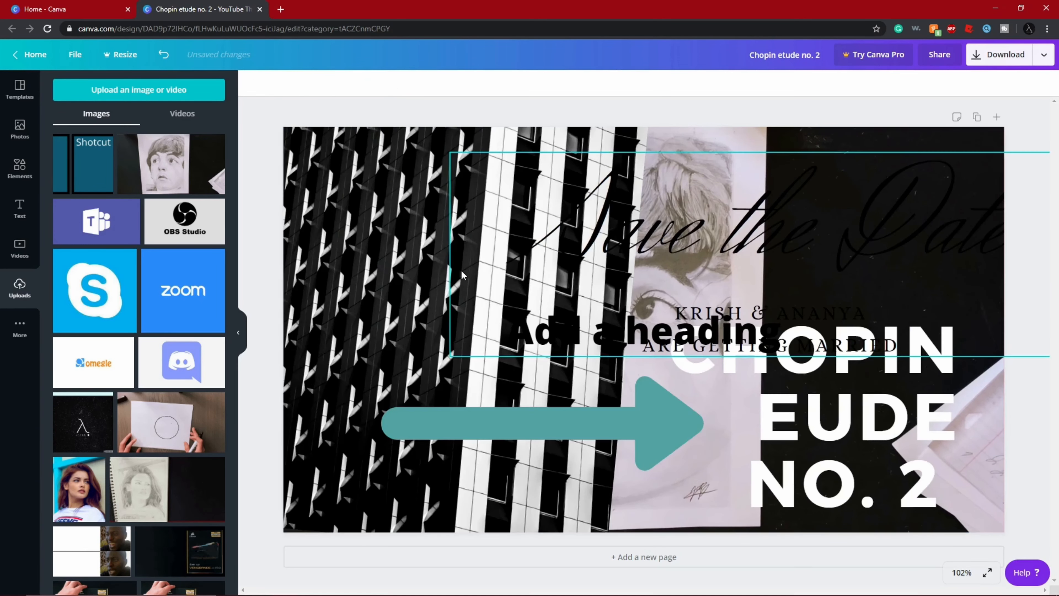
- Delete the "Save the Date" text combination, the "Add a heading" text and the building photo together with its frame
{"action": "left_click", "coordinate": [597, 206]}
{"action": "key", "text": "Delete"}
{"action": "left_click", "coordinate": [517, 226]}
{"action": "key", "text": "Delete"}
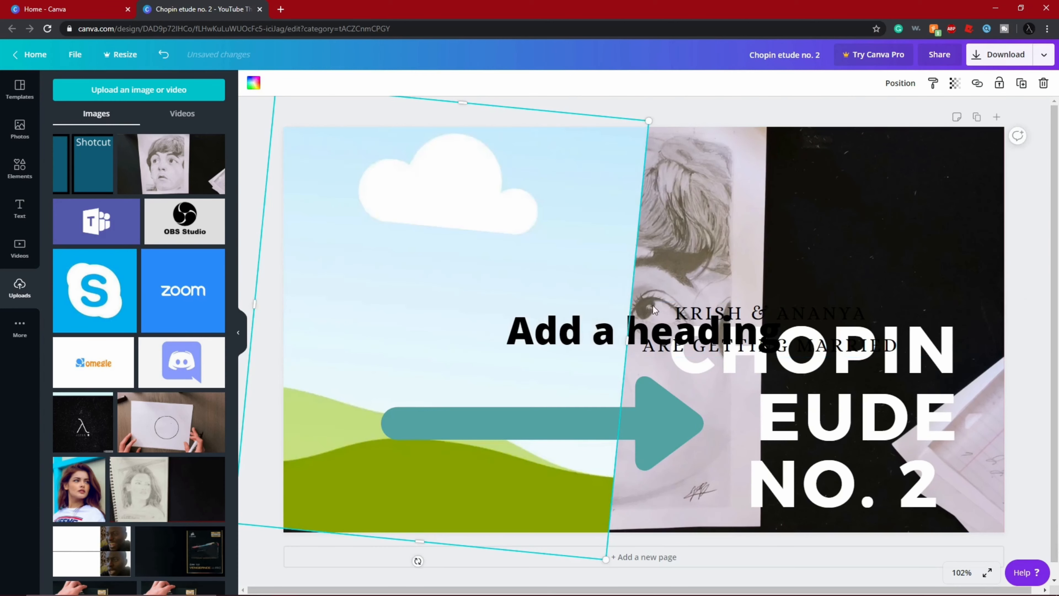
{"action": "left_click", "coordinate": [642, 314]}
{"action": "key", "text": "Delete"}
{"action": "left_click", "coordinate": [557, 300]}
{"action": "key", "text": "Delete"}
{"action": "left_click", "coordinate": [721, 350]}
{"action": "key", "text": "Delete"}
- Delete the white Chopin title and the teal arrow from the page
{"action": "left_click", "coordinate": [808, 362]}
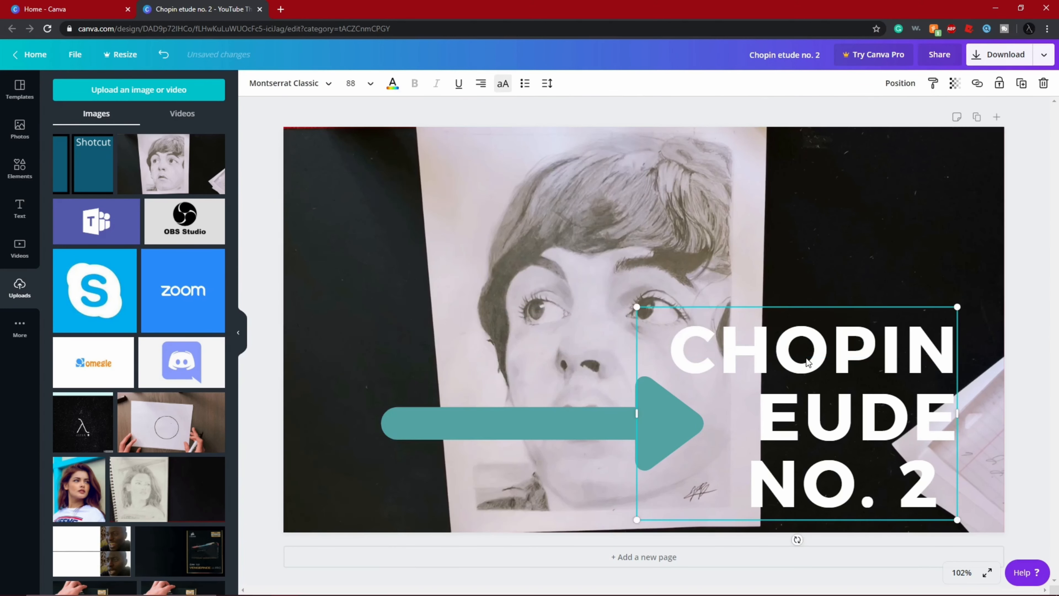
{"action": "key", "text": "Delete"}
{"action": "left_click", "coordinate": [663, 380]}
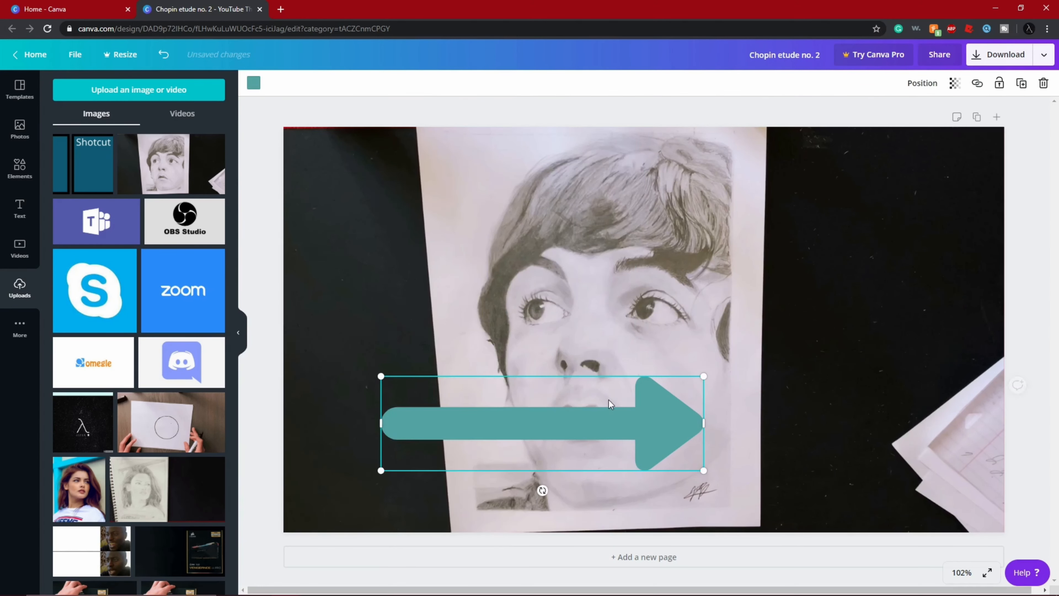
{"action": "key", "text": "Delete"}
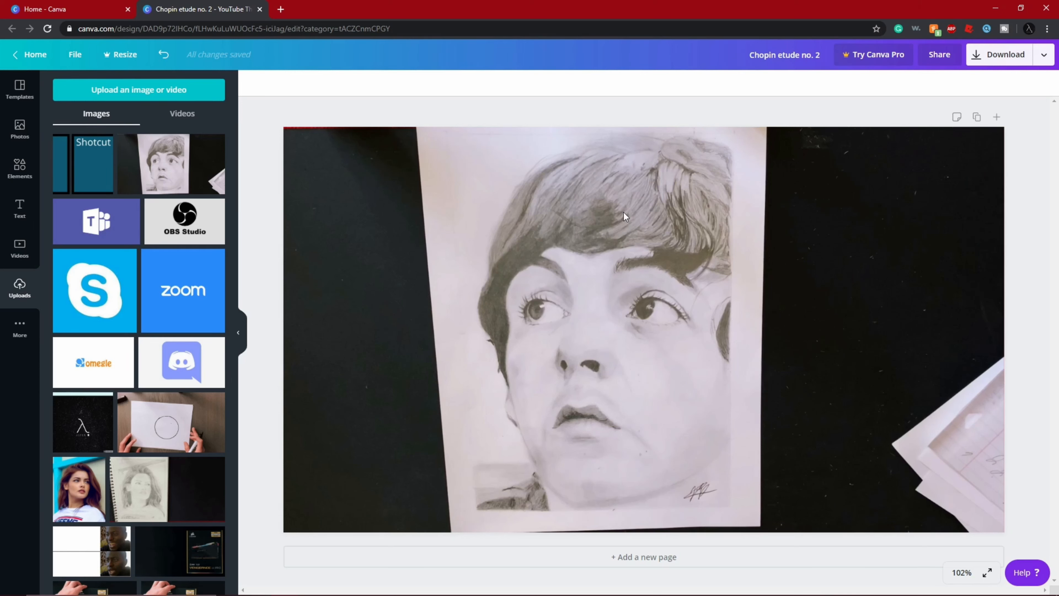
- Try adjusting the portrait background with contrast 48 and brightness -3, and try out the remaining adjustment sliders
{"action": "left_click", "coordinate": [438, 219]}
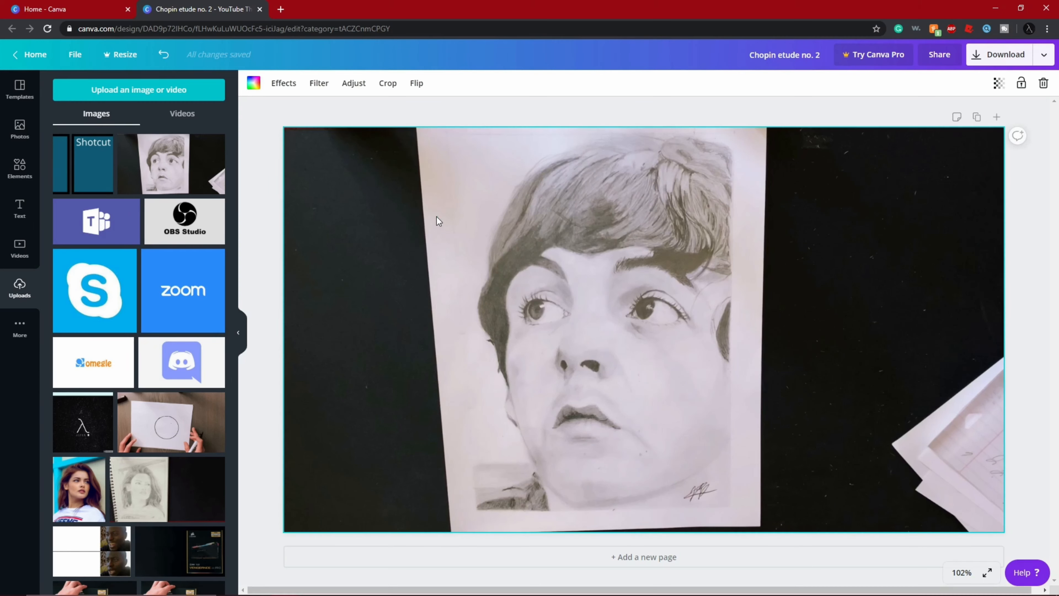
{"action": "right_click", "coordinate": [437, 220]}
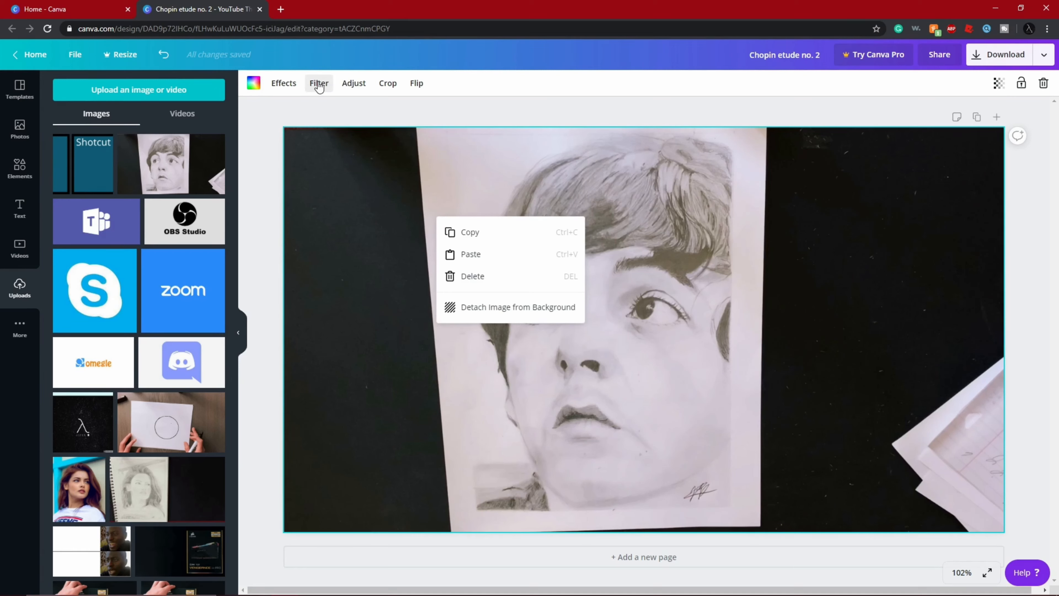
{"action": "left_click", "coordinate": [319, 83]}
{"action": "left_click", "coordinate": [351, 83]}
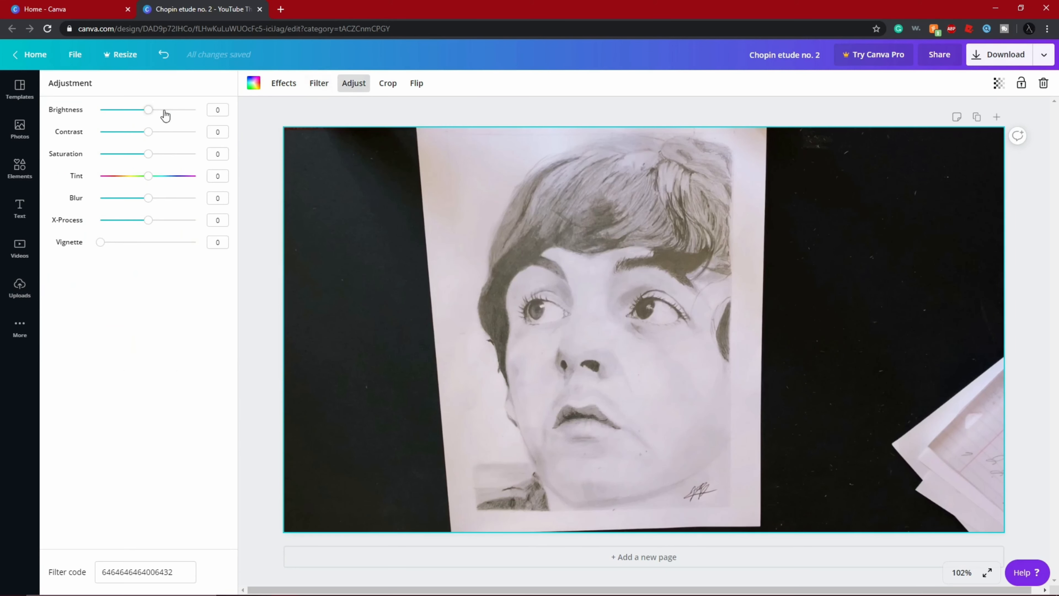
{"action": "mouse_move", "coordinate": [147, 135]}
{"action": "left_mouse_down"}
{"action": "mouse_move", "coordinate": [175, 132]}
{"action": "mouse_move", "coordinate": [140, 110]}
{"action": "mouse_move", "coordinate": [148, 117]}
{"action": "left_mouse_up"}
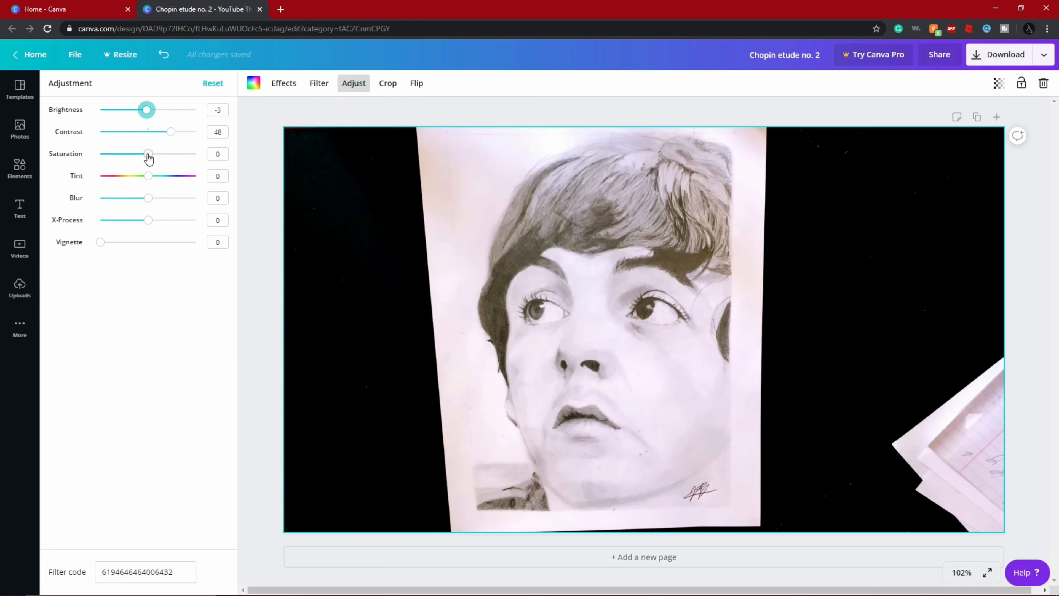
{"action": "left_click_drag", "start_coordinate": [149, 158], "coordinate": [148, 200]}
{"action": "left_click_drag", "start_coordinate": [148, 221], "coordinate": [71, 242]}
- Start and cancel a crop of the portrait background, and flip it horizontally and back again
{"action": "left_click", "coordinate": [388, 83]}
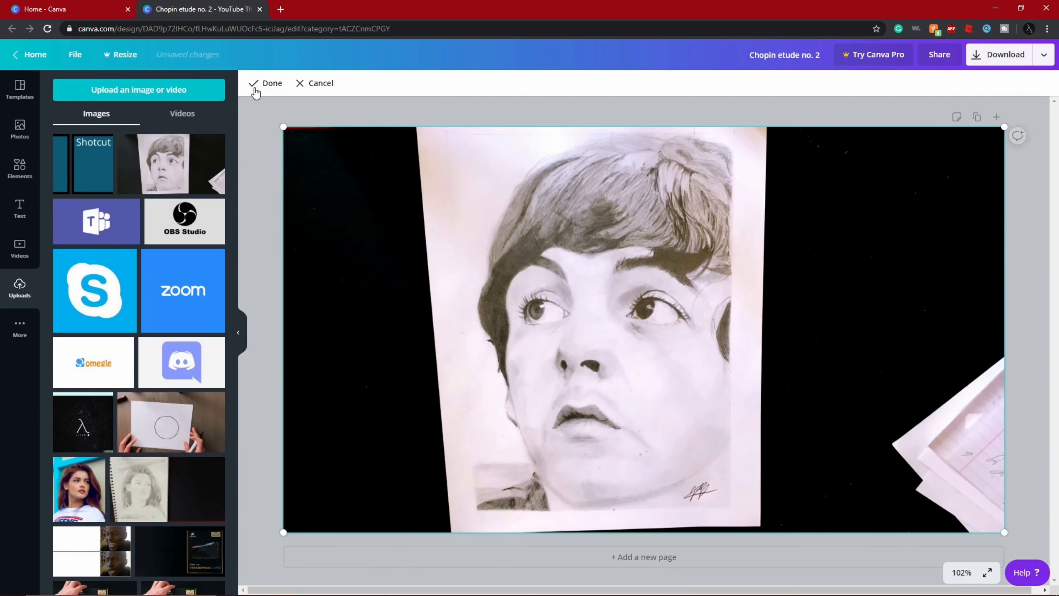
{"action": "left_click", "coordinate": [315, 85]}
{"action": "left_click", "coordinate": [416, 84]}
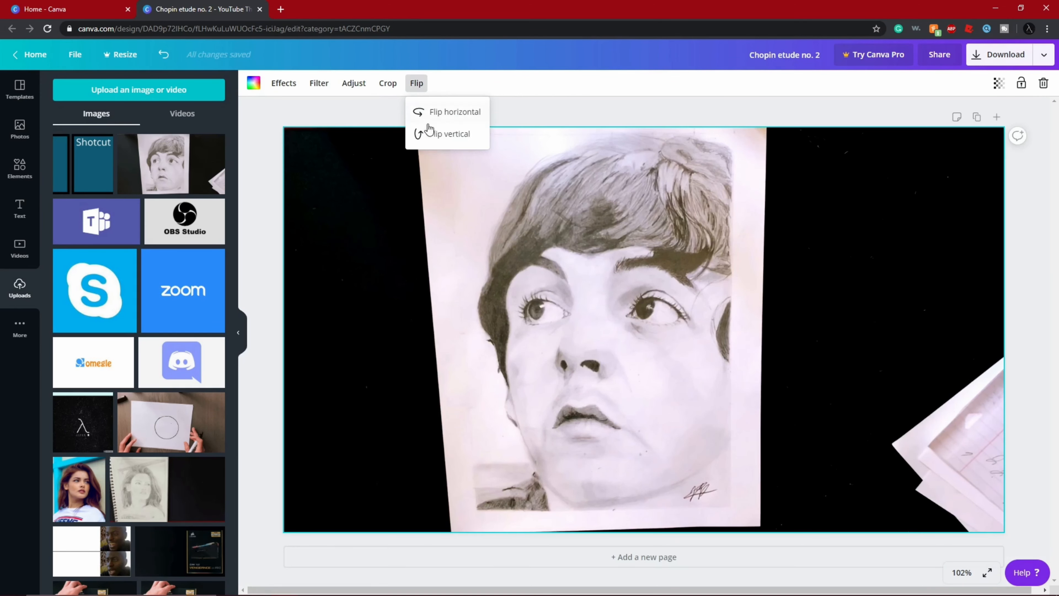
{"action": "left_click", "coordinate": [419, 112]}
{"action": "left_click", "coordinate": [419, 112]}
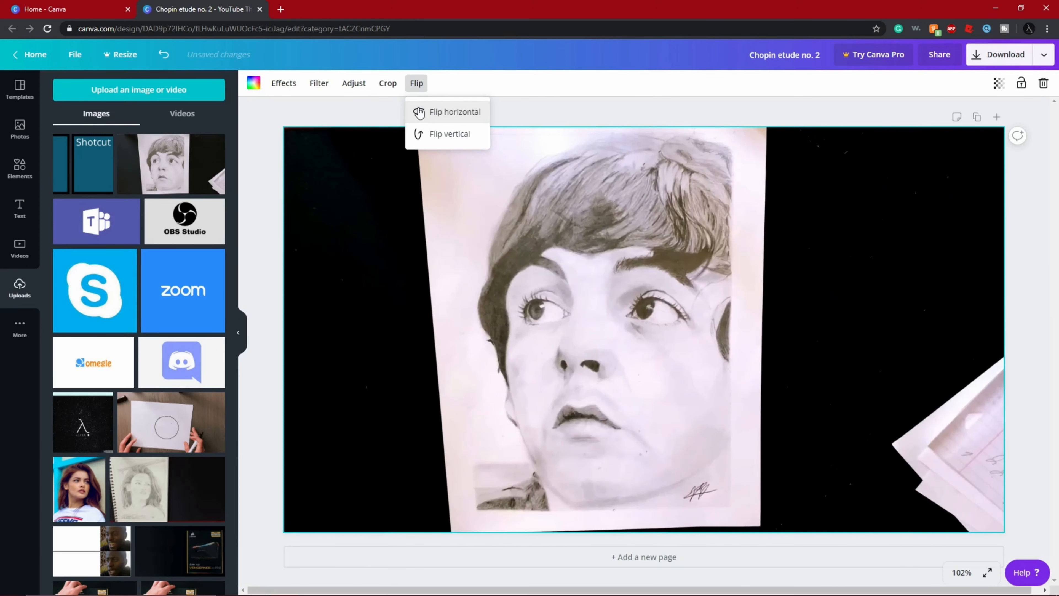
- Try the Summer and Afterglow filters on the portrait background, varying the Summer filter's intensity down to 0
{"action": "left_click", "coordinate": [320, 83]}
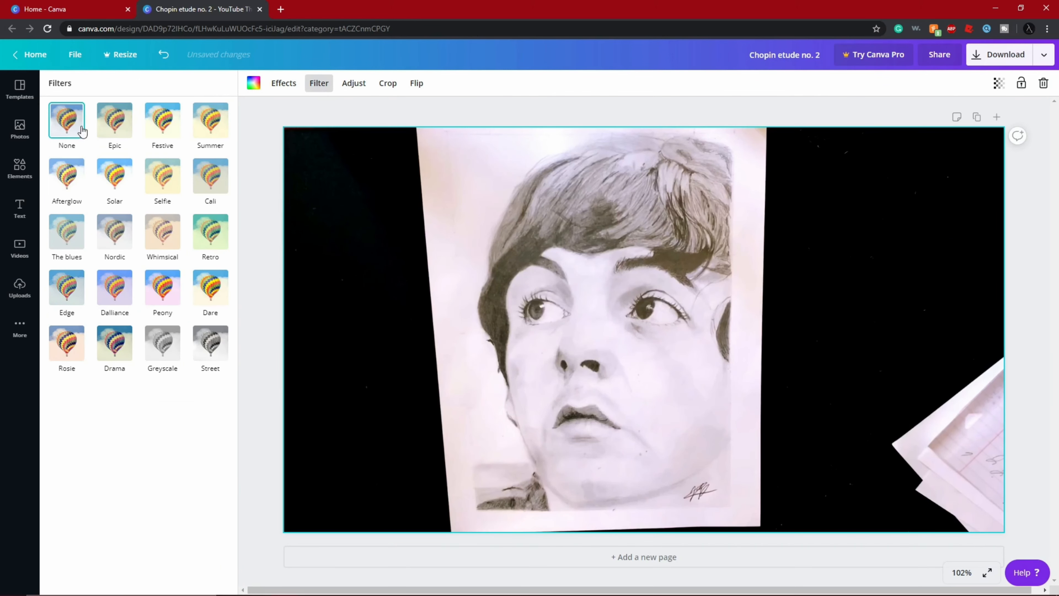
{"action": "left_click", "coordinate": [210, 121]}
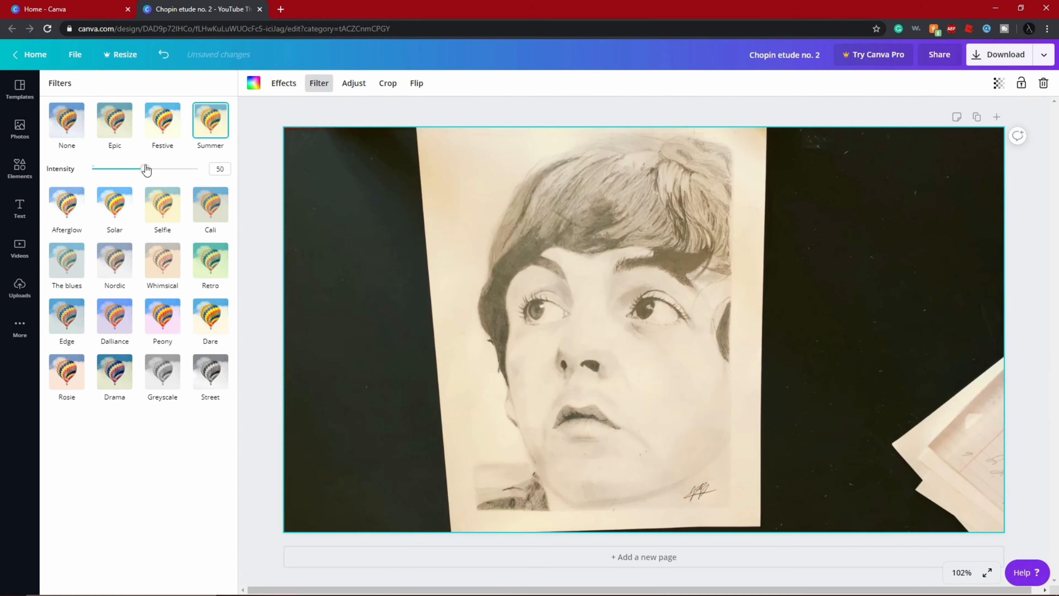
{"action": "left_click", "coordinate": [67, 206]}
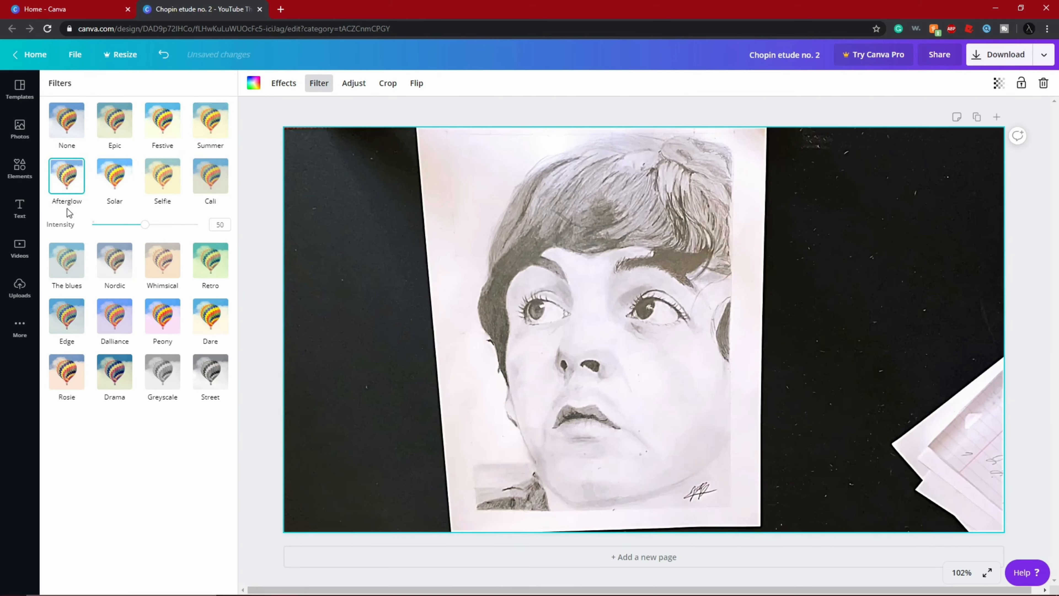
{"action": "left_click", "coordinate": [211, 142]}
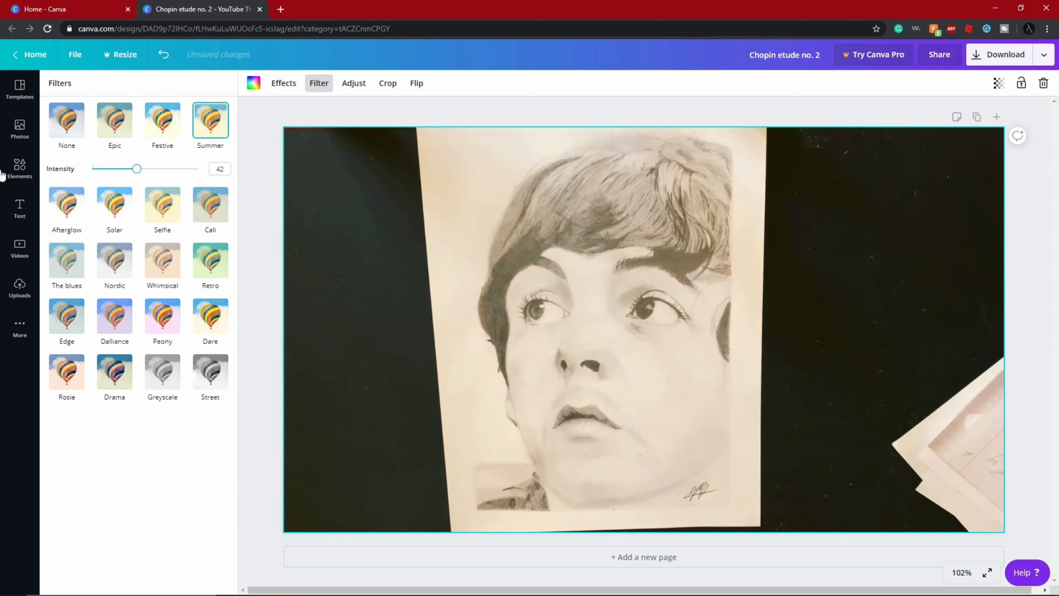
{"action": "left_click_drag", "start_coordinate": [145, 169], "coordinate": [91, 169]}
{"action": "left_click", "coordinate": [210, 120]}
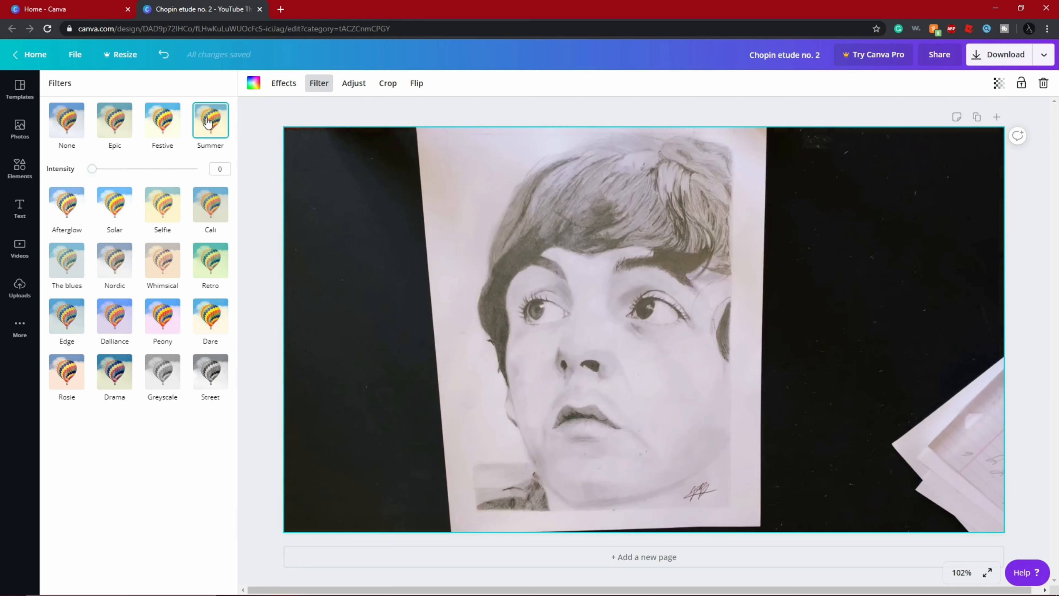
{"action": "left_click", "coordinate": [243, 119]}
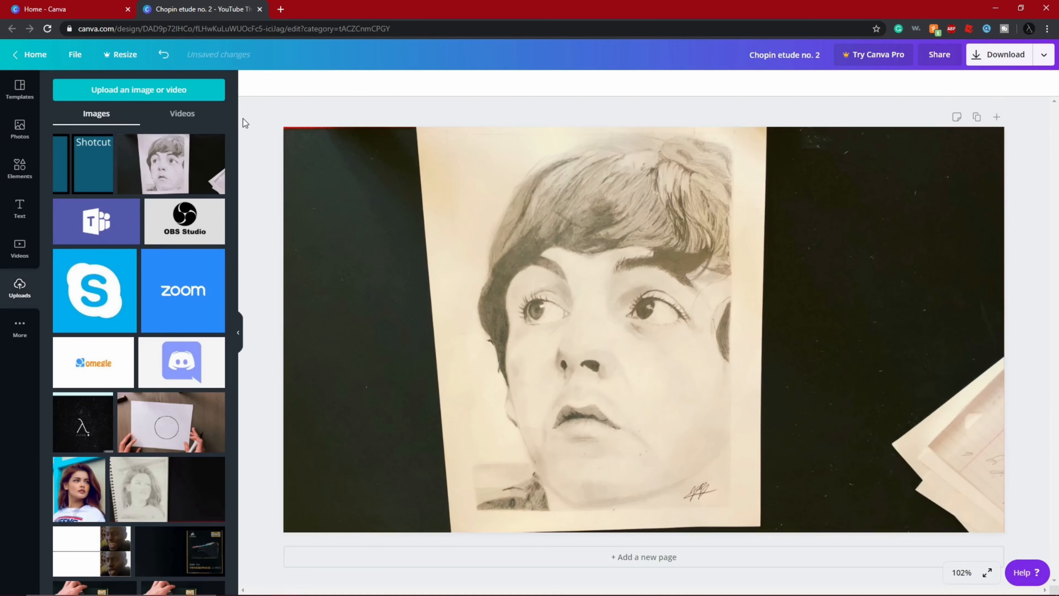
- Try the Epic and Festive filters on the portrait background and set its filter back to None
{"action": "left_click", "coordinate": [333, 185]}
{"action": "left_click", "coordinate": [320, 83]}
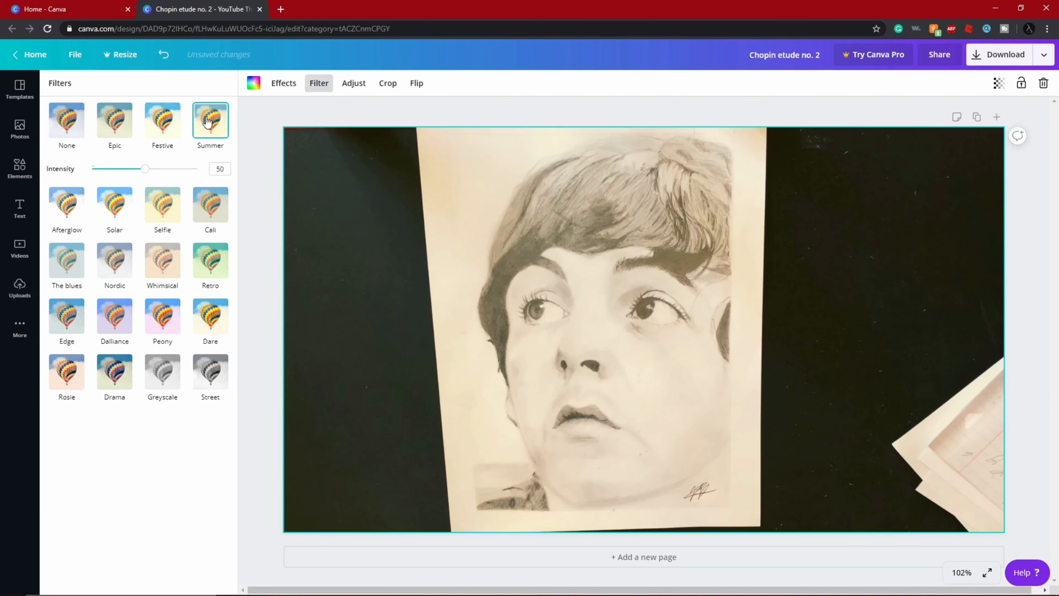
{"action": "left_click", "coordinate": [160, 123]}
{"action": "left_click", "coordinate": [134, 124]}
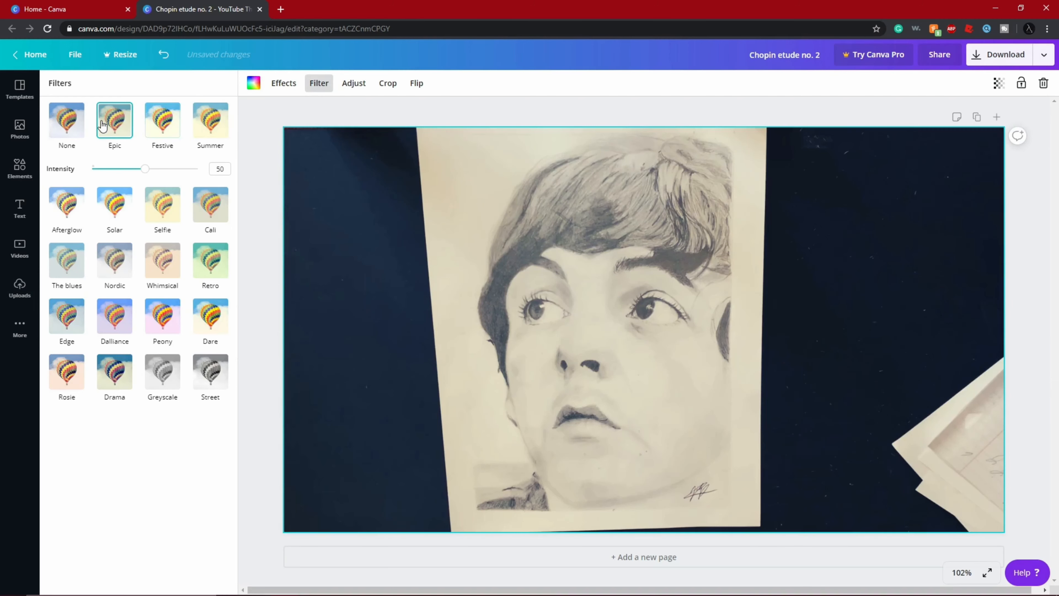
{"action": "left_click", "coordinate": [161, 123]}
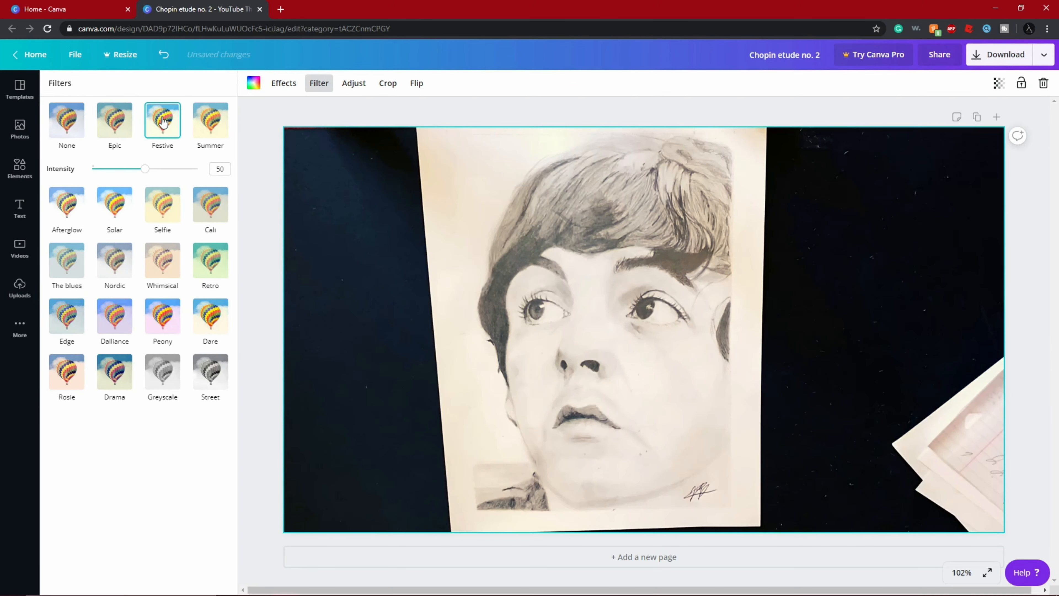
{"action": "left_click", "coordinate": [73, 126]}
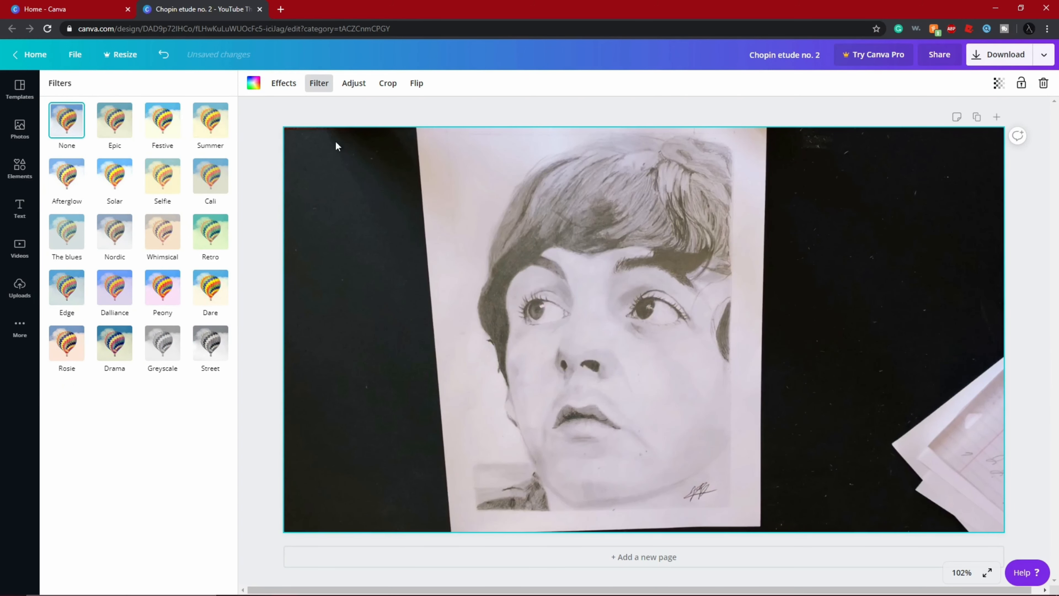
- Adjust the portrait background to brightness -14 and contrast 29
{"action": "left_click", "coordinate": [354, 84]}
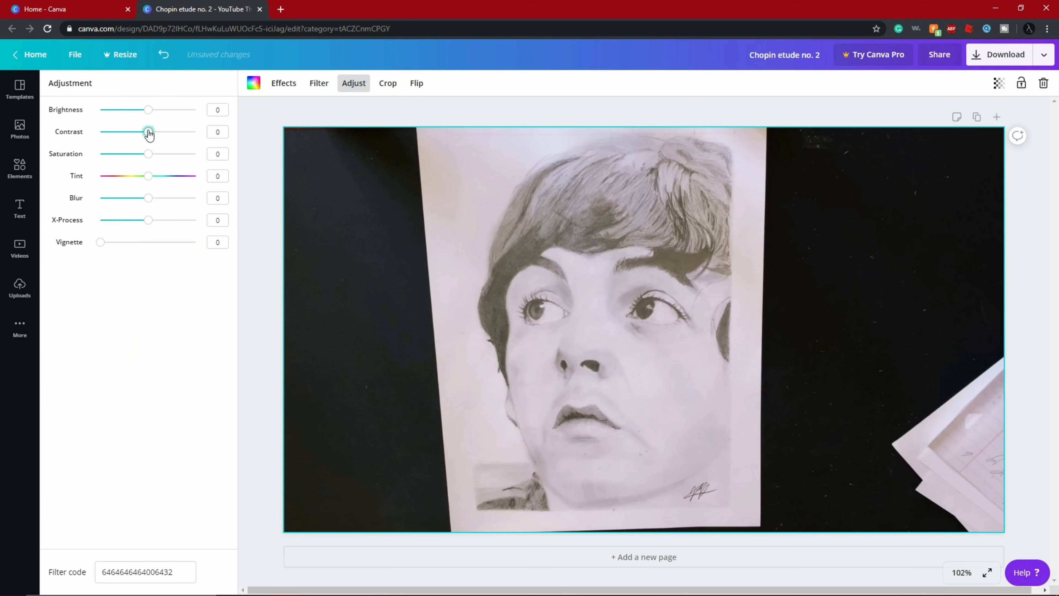
{"action": "left_click_drag", "start_coordinate": [149, 132], "coordinate": [168, 132]}
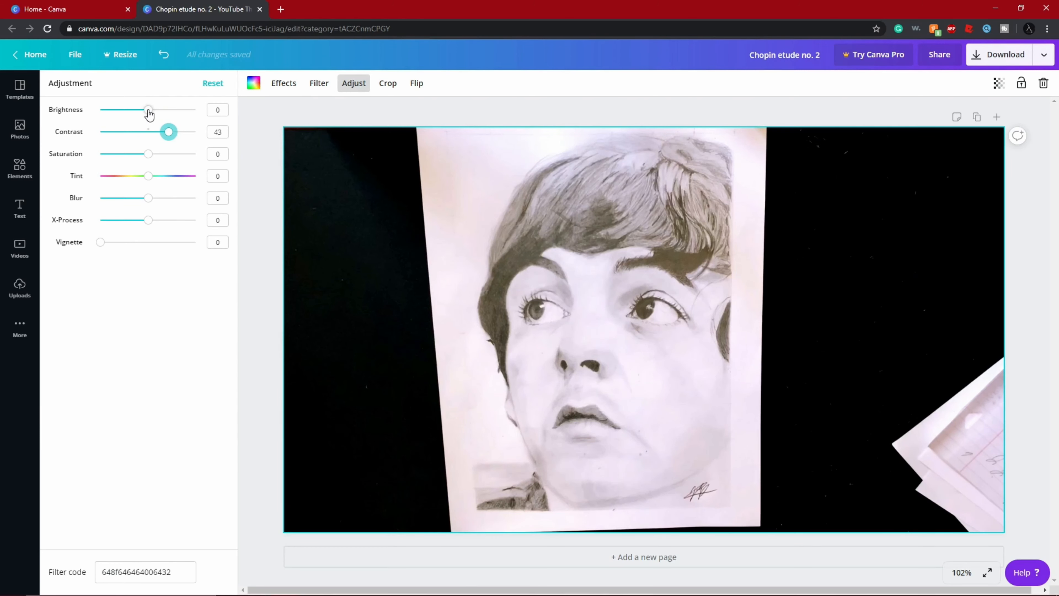
{"action": "mouse_move", "coordinate": [148, 111]}
{"action": "left_mouse_down"}
{"action": "mouse_move", "coordinate": [157, 110]}
{"action": "mouse_move", "coordinate": [141, 118]}
{"action": "left_mouse_up"}
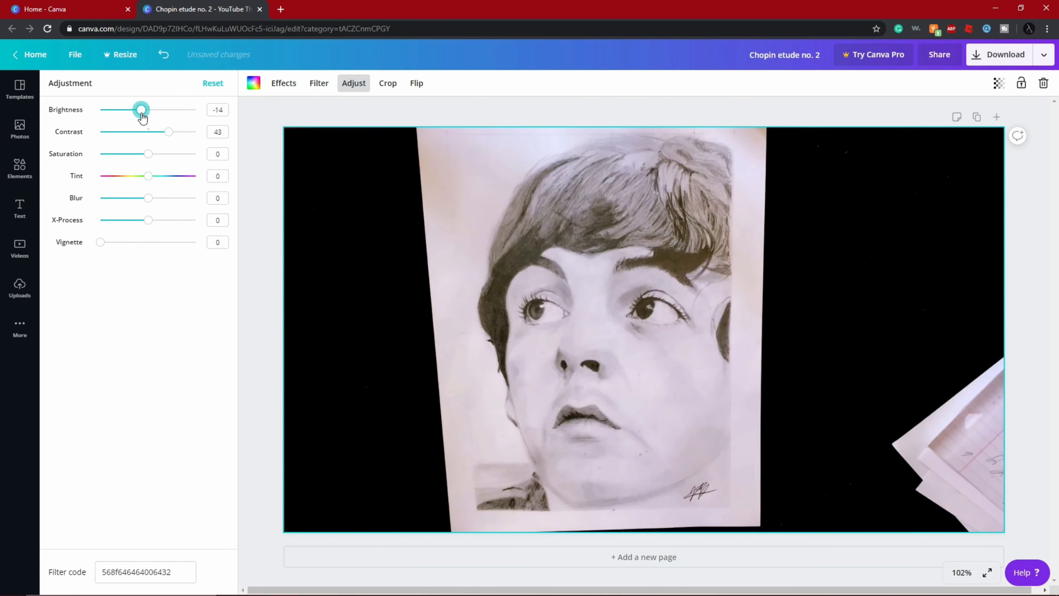
{"action": "left_click_drag", "start_coordinate": [168, 133], "coordinate": [163, 138]}
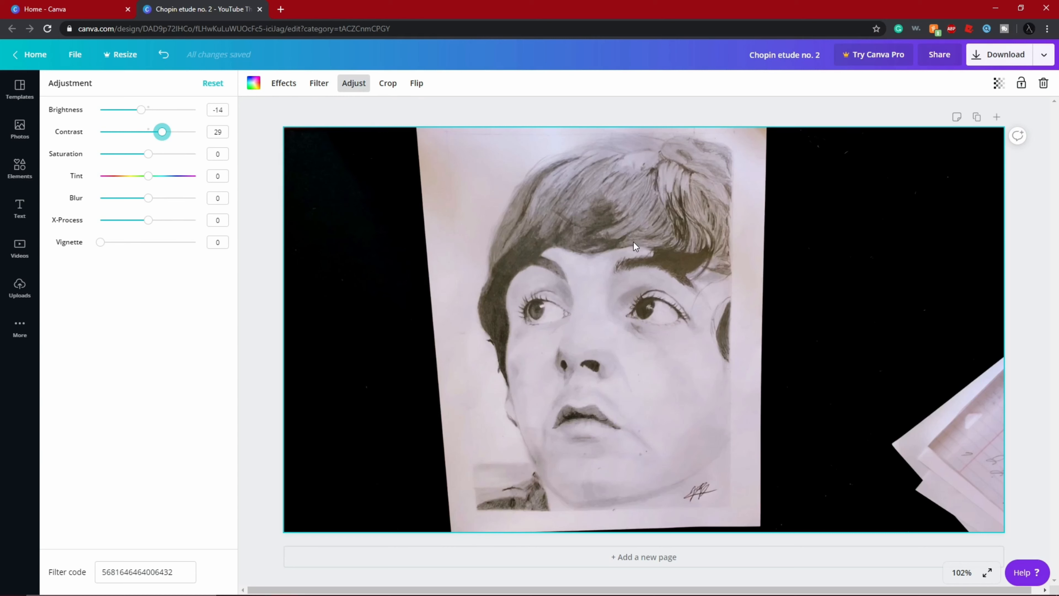
- Look through the ready-made font combinations available for adding text
{"action": "left_click", "coordinate": [16, 206]}
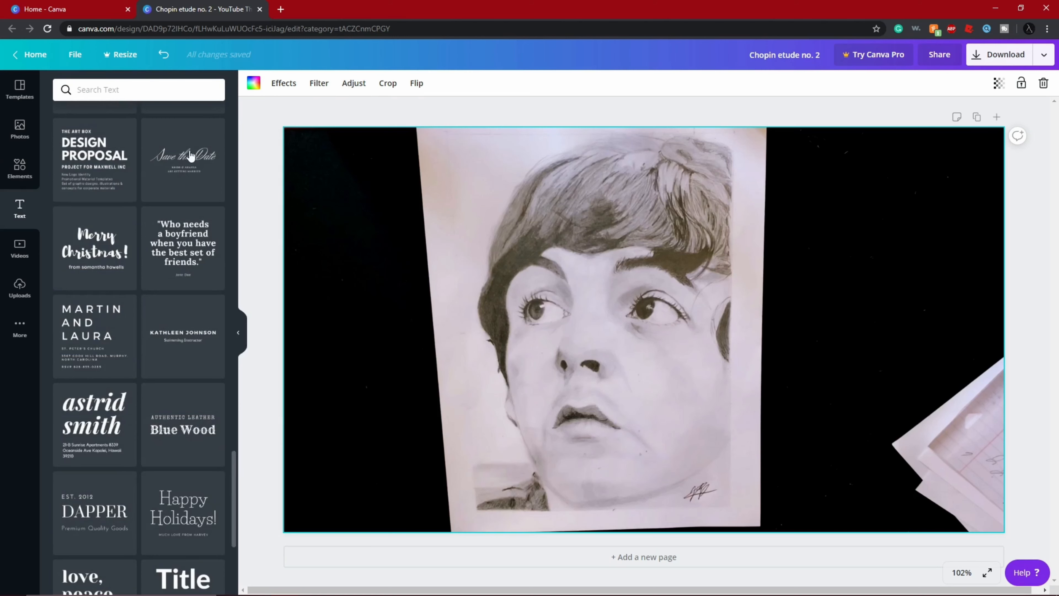
{"action": "scroll", "coordinate": [113, 149], "scroll_direction": "down", "scroll_amount": 15}
{"action": "scroll", "coordinate": [113, 149], "scroll_direction": "up", "scroll_amount": 6}
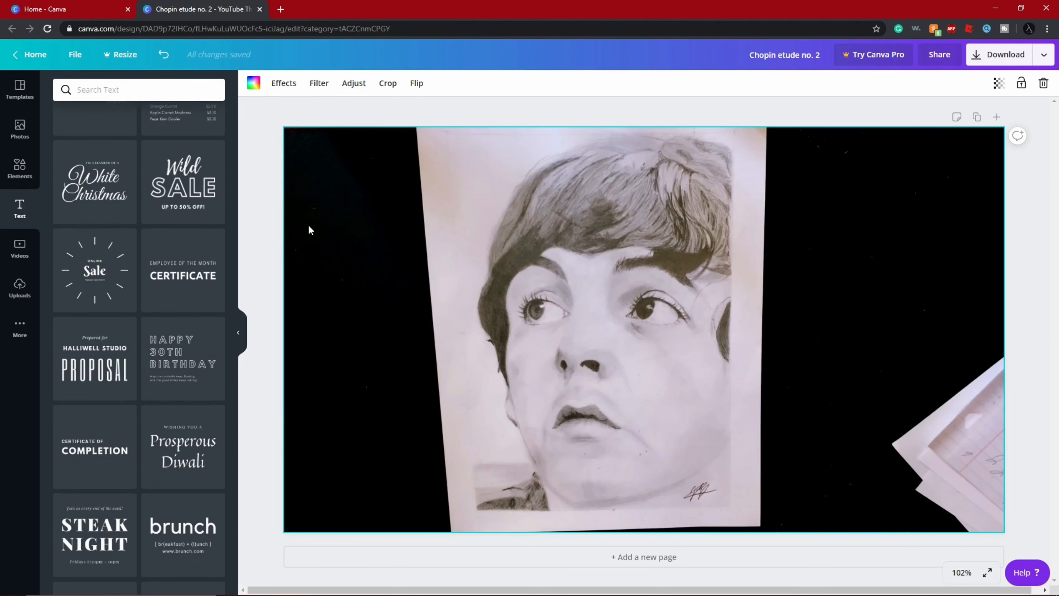
{"action": "scroll", "coordinate": [167, 183], "scroll_direction": "up", "scroll_amount": 5}
{"action": "scroll", "coordinate": [167, 184], "scroll_direction": "down", "scroll_amount": 15}
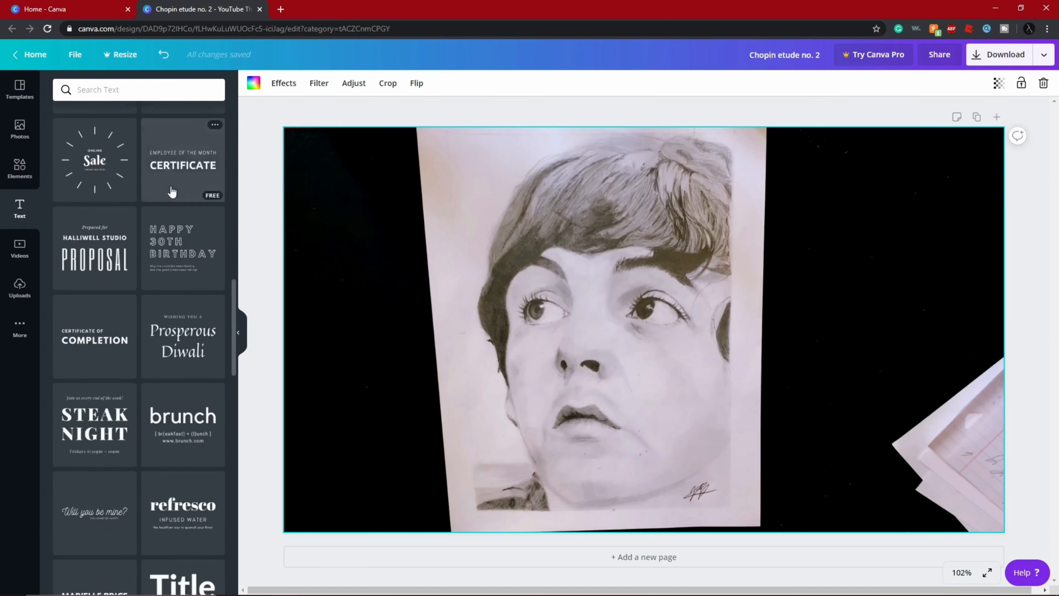
{"action": "scroll", "coordinate": [167, 184], "scroll_direction": "up", "scroll_amount": 12}
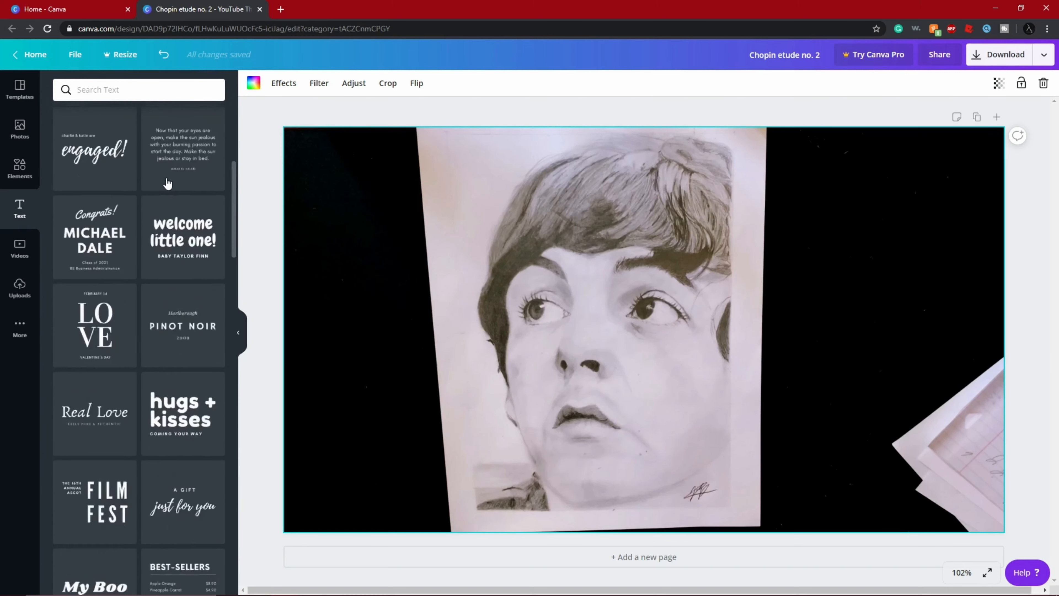
{"action": "left_click_drag", "start_coordinate": [127, 158], "coordinate": [742, 230]}
{"action": "left_click", "coordinate": [744, 231]}
{"action": "key", "text": "ctrl+a"}
{"action": "key", "text": "BackSpace"}
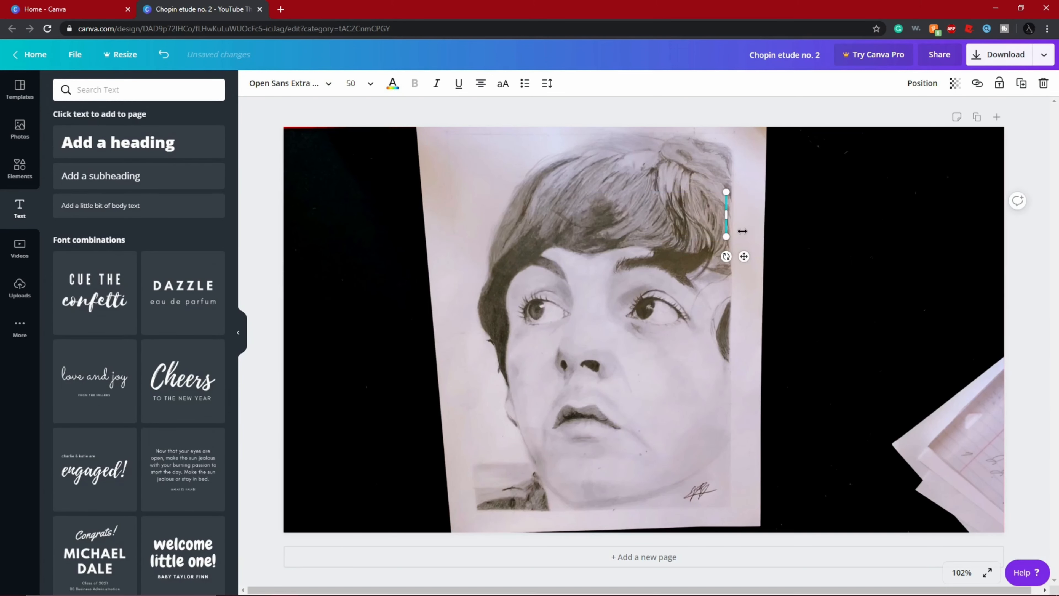
{"action": "key", "text": "ctrl+d"}
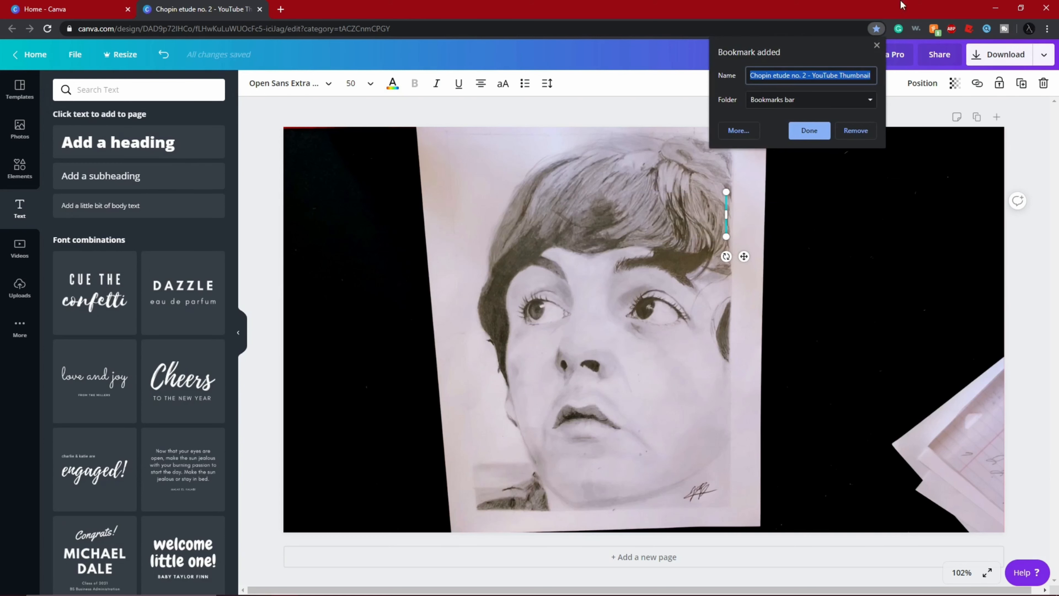
{"action": "left_click", "coordinate": [877, 46]}
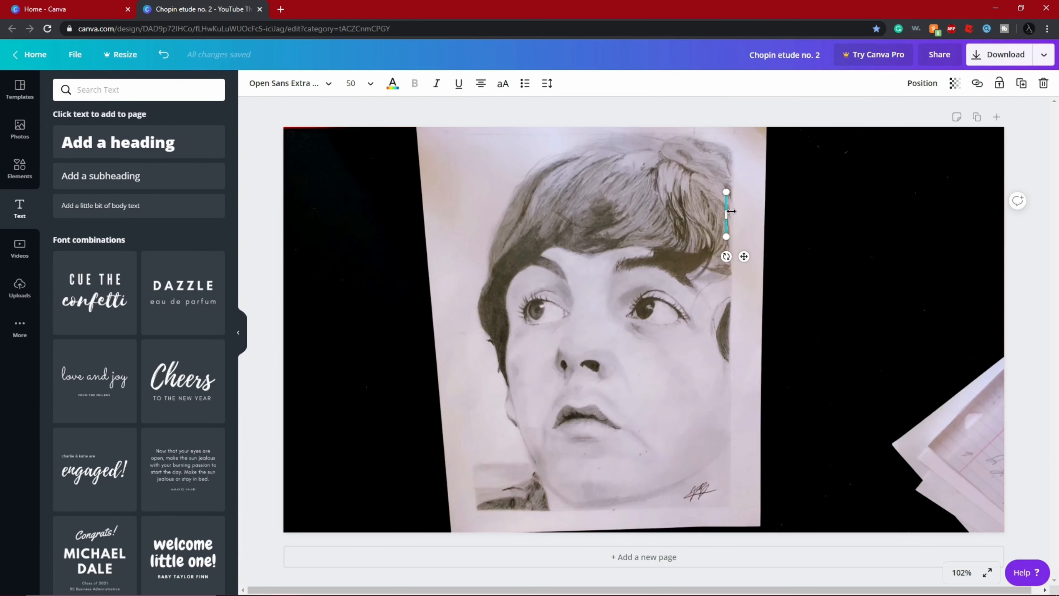
{"action": "left_click_drag", "start_coordinate": [723, 217], "coordinate": [975, 216]}
{"action": "left_click_drag", "start_coordinate": [838, 215], "coordinate": [838, 214]}
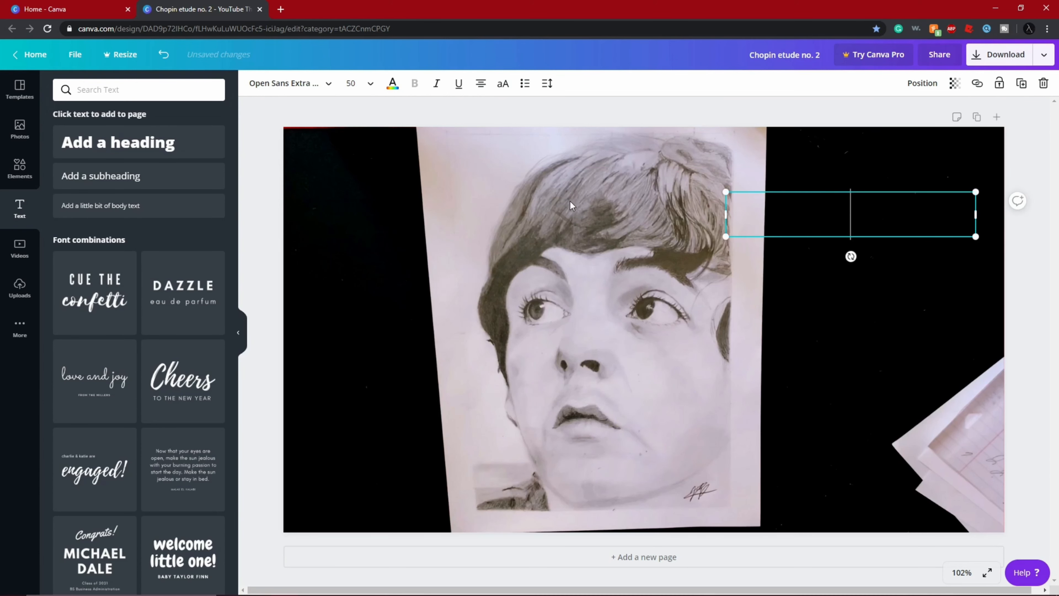
{"action": "left_click", "coordinate": [821, 167]}
{"action": "left_click", "coordinate": [804, 204]}
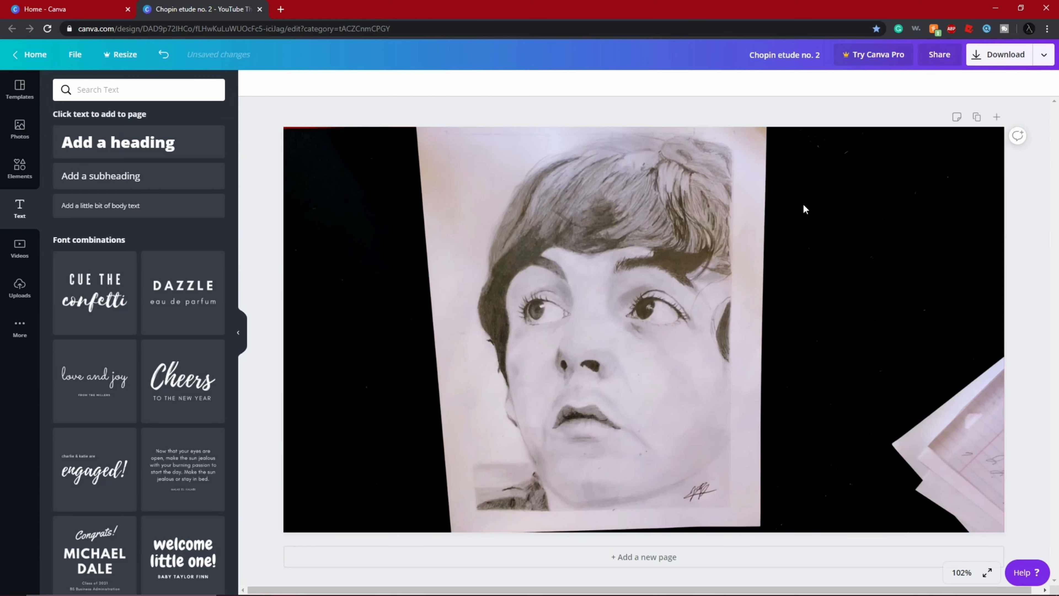
{"action": "left_click", "coordinate": [804, 209]}
{"action": "left_click", "coordinate": [778, 194]}
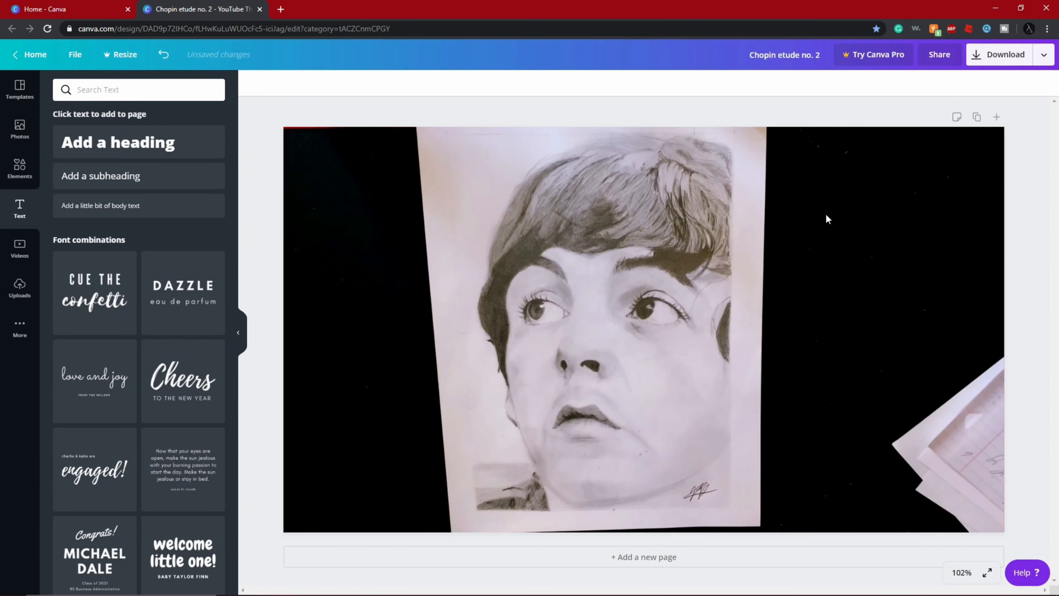
- Add a heading reading "Drawing Paul McCartney" and move it up over the hair in the portrait
{"action": "left_click_drag", "start_coordinate": [177, 141], "coordinate": [570, 204]}
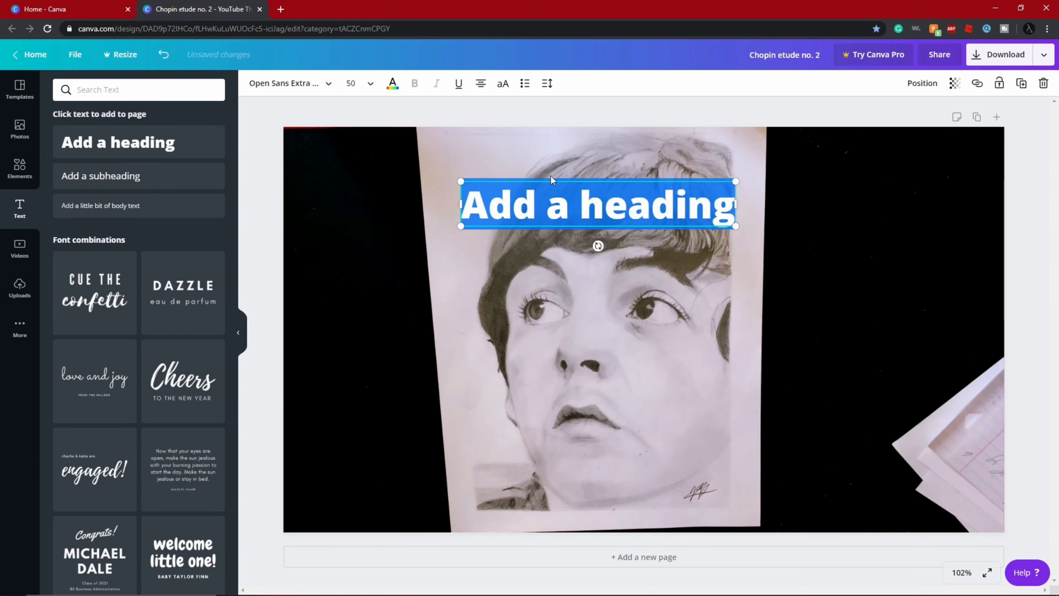
{"action": "key", "text": "Return"}
{"action": "key", "text": "BackSpace"}
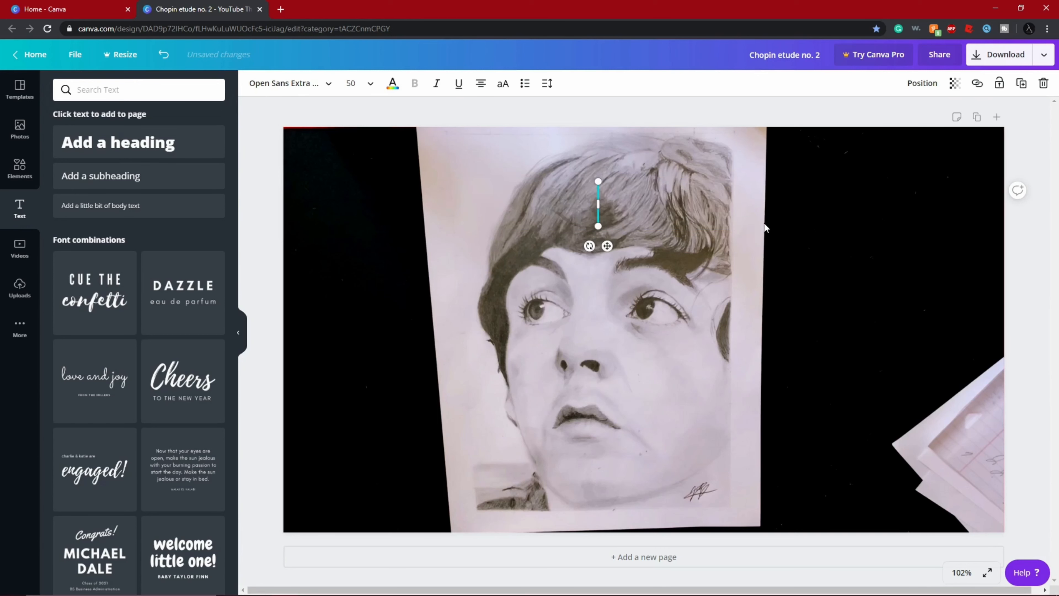
{"action": "type", "text": "d"}
{"action": "key", "text": "BackSpace"}
{"action": "type", "text": "D"}
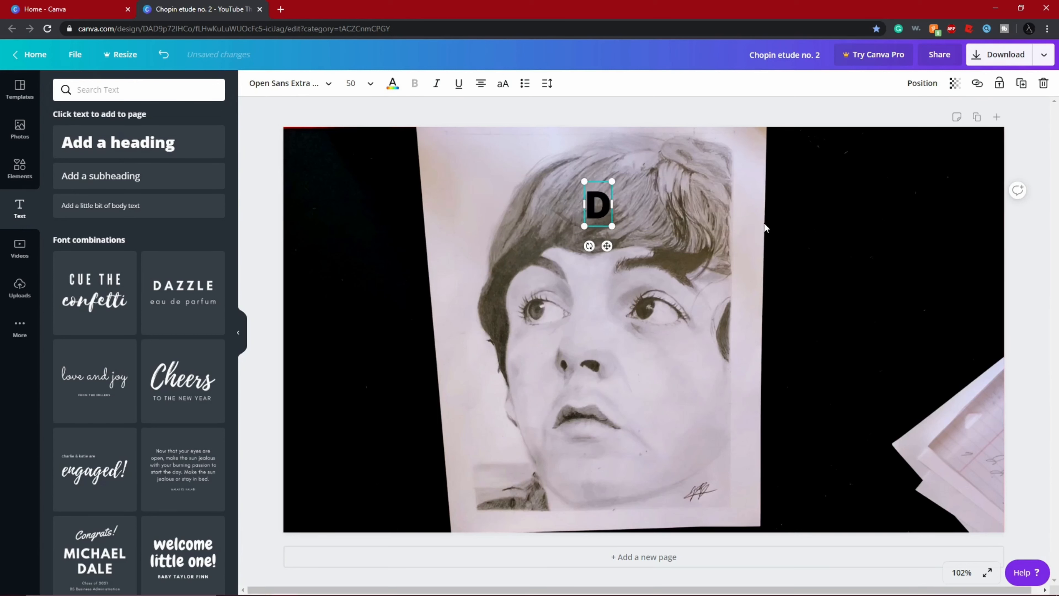
{"action": "type", "text": "rawing P"}
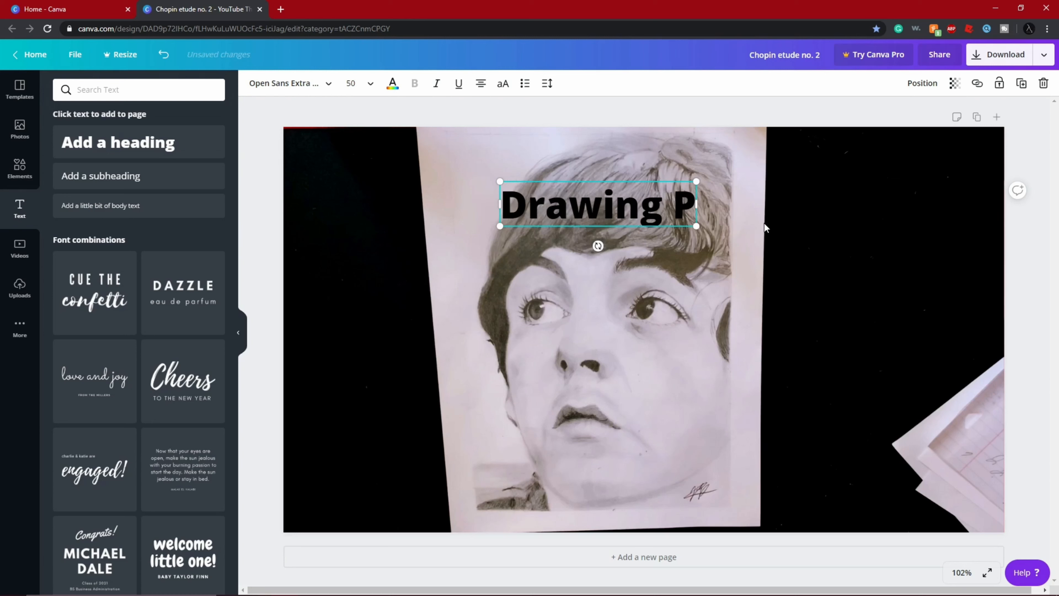
{"action": "type", "text": "aul Mc"}
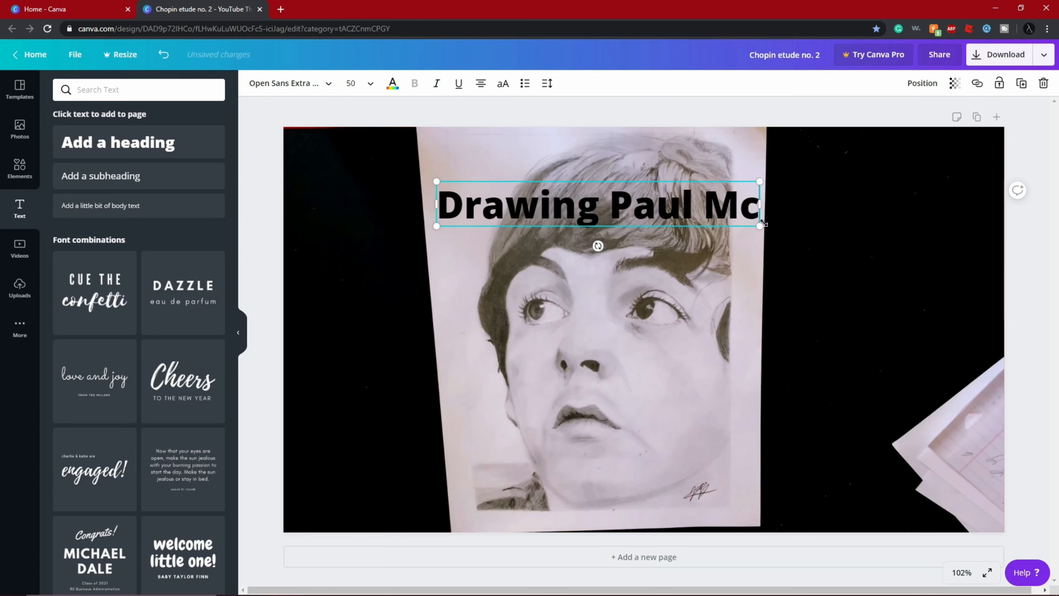
{"action": "type", "text": "Cart"}
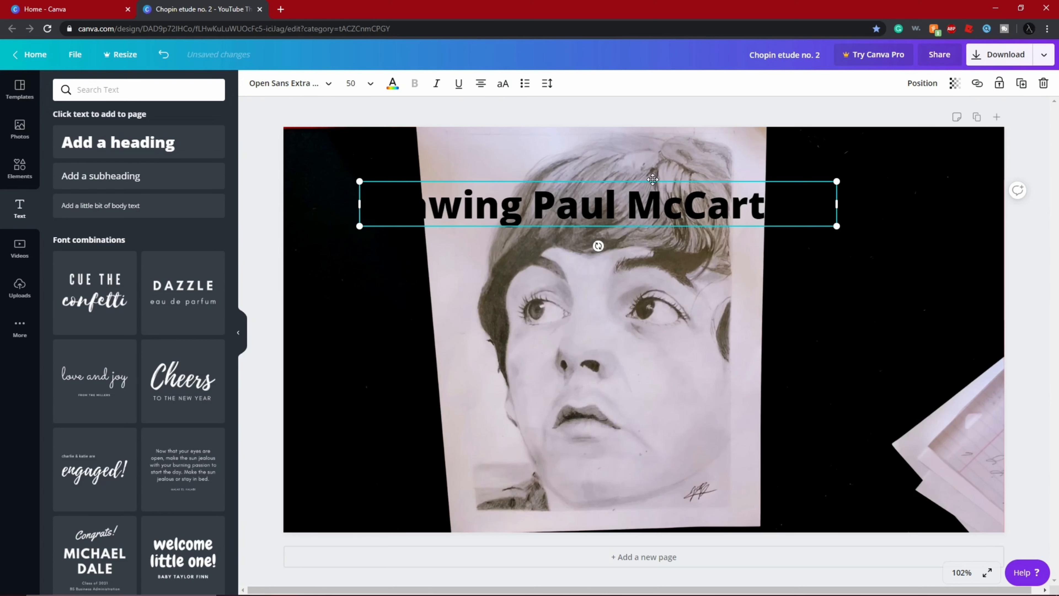
{"action": "left_click_drag", "start_coordinate": [652, 180], "coordinate": [664, 156]}
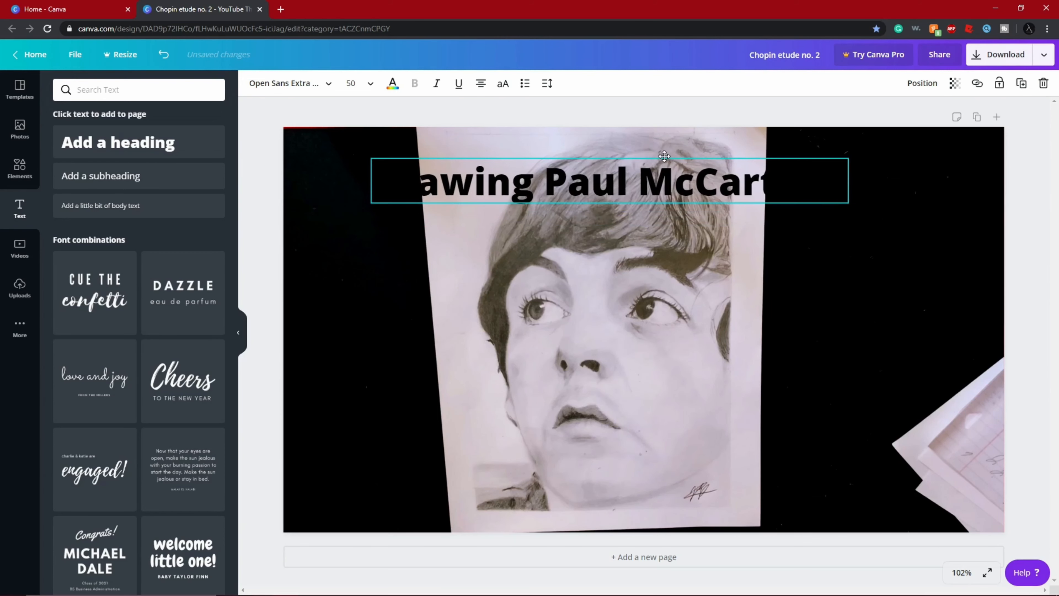
- Set the text colour of the "Drawing Paul McCartney" heading to white
{"action": "mouse_move", "coordinate": [827, 182]}
{"action": "left_mouse_down"}
{"action": "mouse_move", "coordinate": [338, 191]}
{"action": "mouse_move", "coordinate": [838, 193]}
{"action": "mouse_move", "coordinate": [376, 193]}
{"action": "left_mouse_up"}
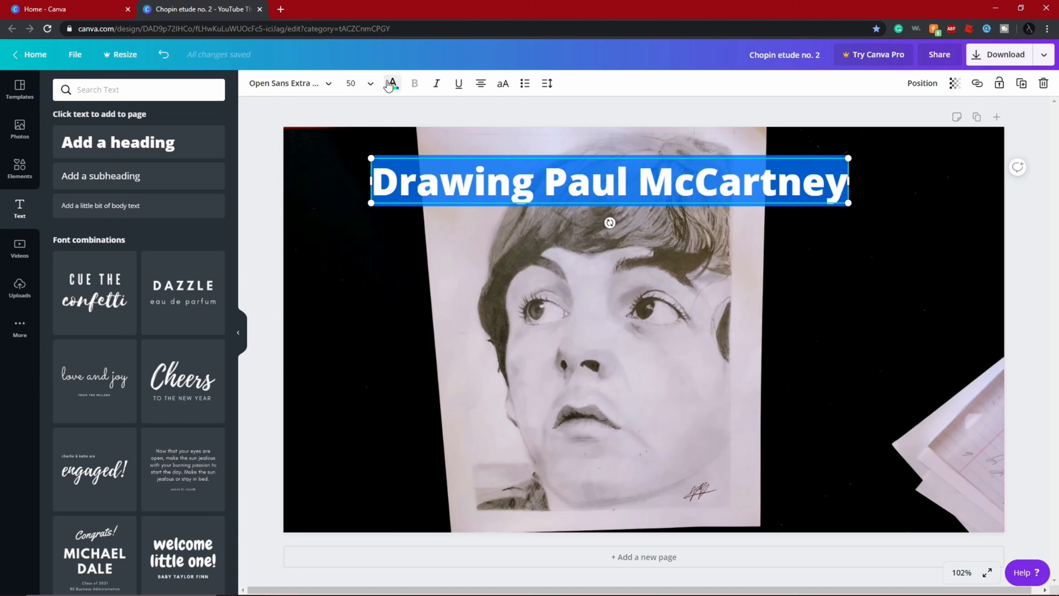
{"action": "left_click", "coordinate": [296, 84]}
{"action": "left_click", "coordinate": [392, 83]}
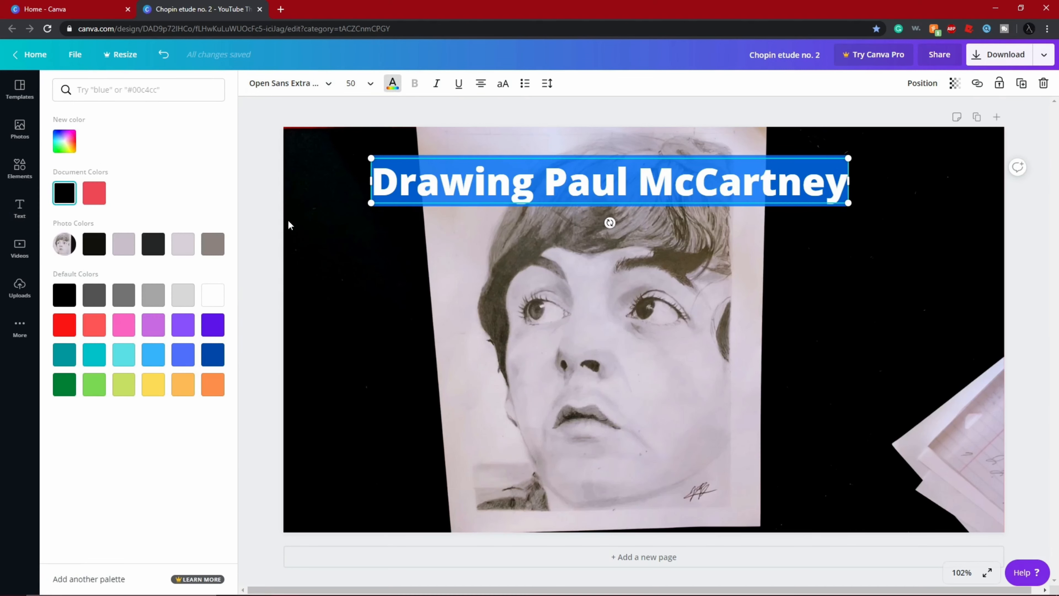
{"action": "left_click", "coordinate": [213, 297]}
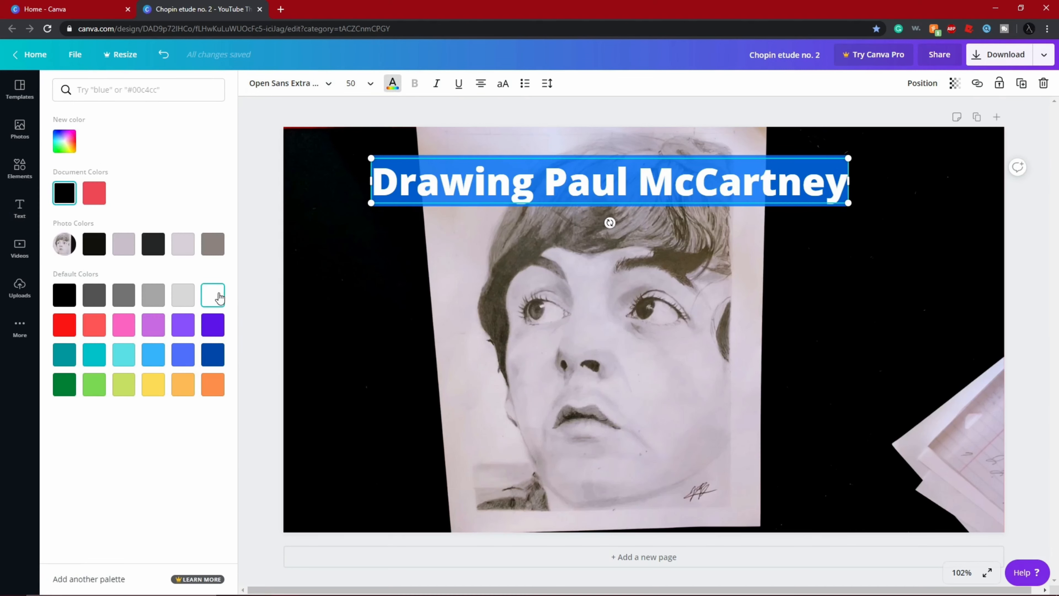
- Set the heading's font to Aileron Thin and enlarge the text to size 63.4
{"action": "left_click", "coordinate": [292, 84]}
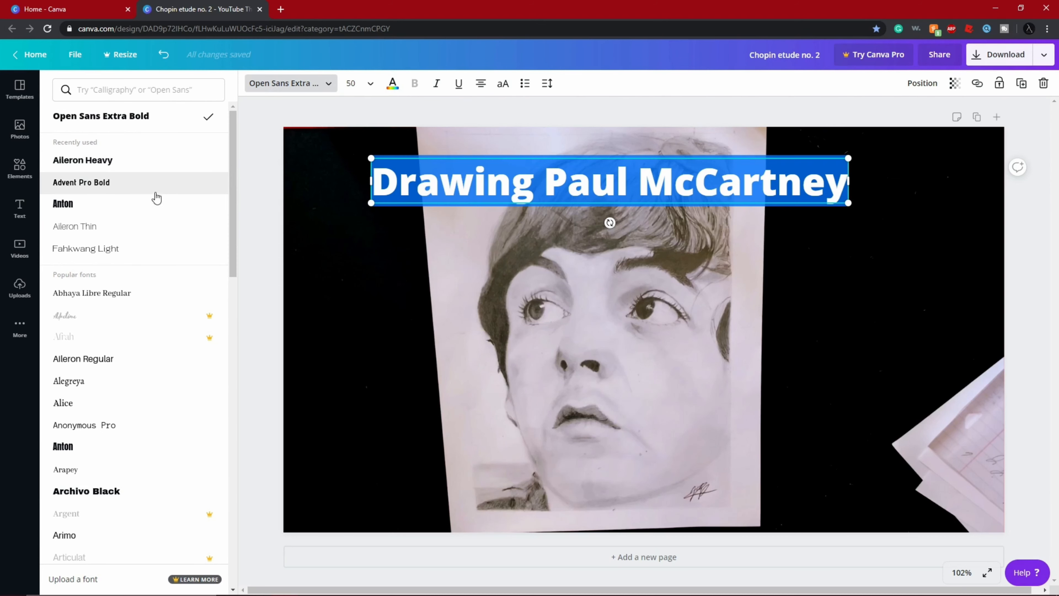
{"action": "left_click", "coordinate": [108, 228]}
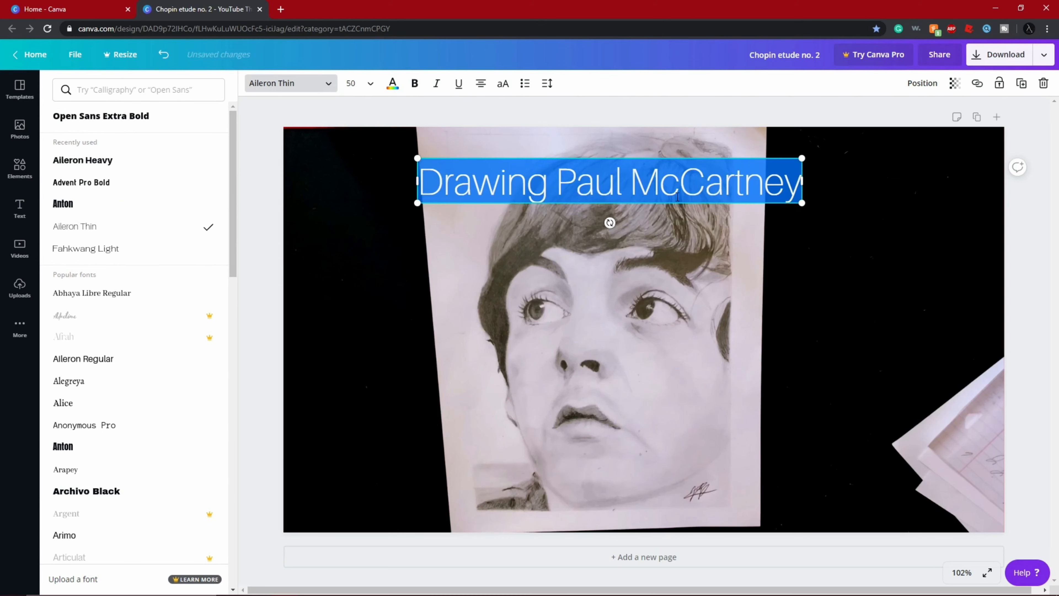
{"action": "left_click_drag", "start_coordinate": [802, 203], "coordinate": [902, 250]}
{"action": "left_click", "coordinate": [684, 175]}
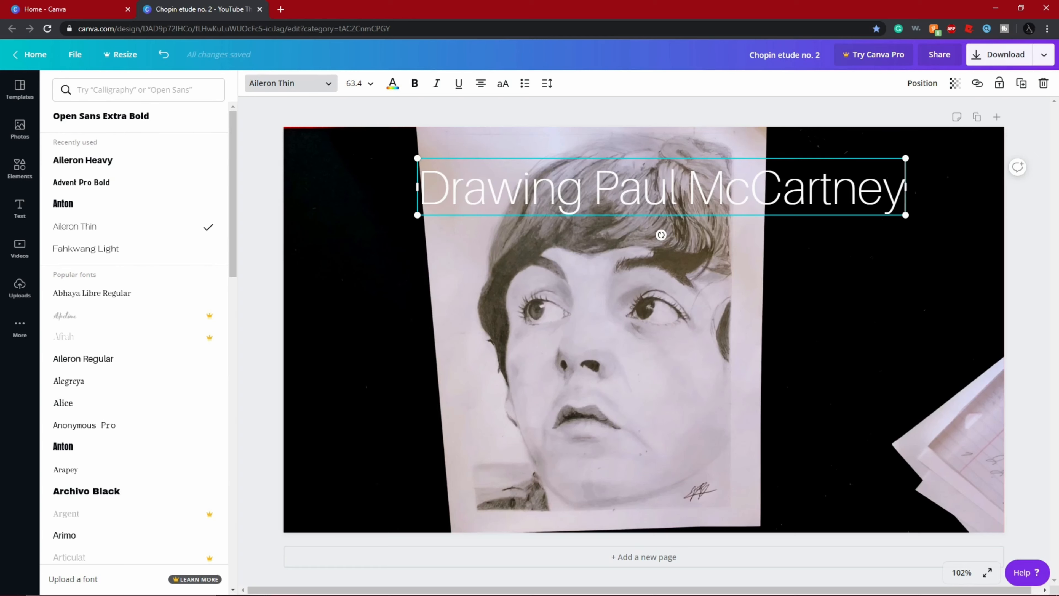
- Try the Horizon font on the whole heading, and set its font to Aileron Heavy
{"action": "left_click_drag", "start_coordinate": [904, 196], "coordinate": [309, 196]}
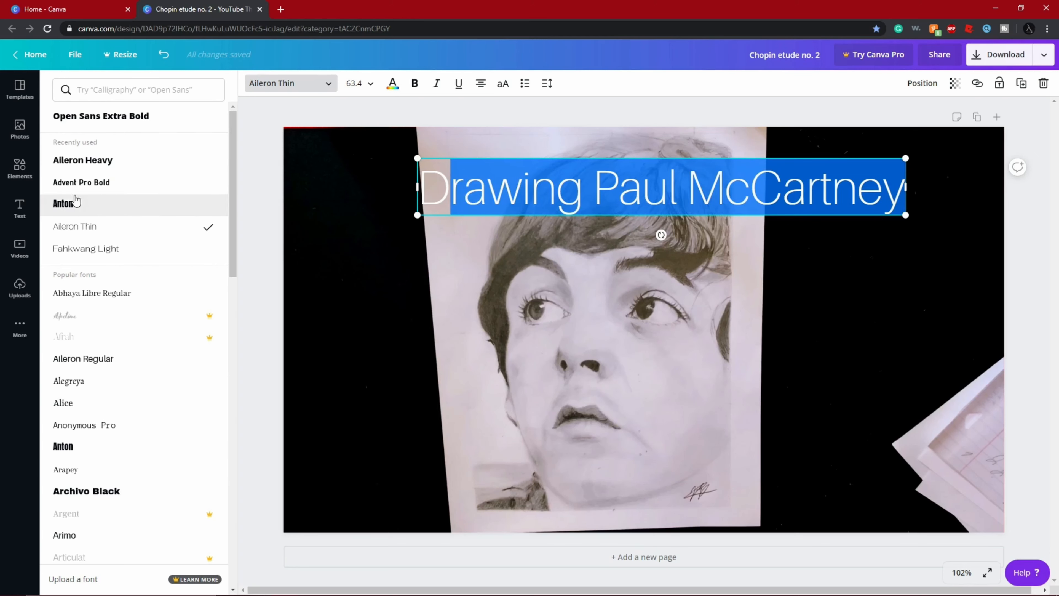
{"action": "scroll", "coordinate": [75, 203], "scroll_direction": "down", "scroll_amount": 15}
{"action": "left_click", "coordinate": [858, 194]}
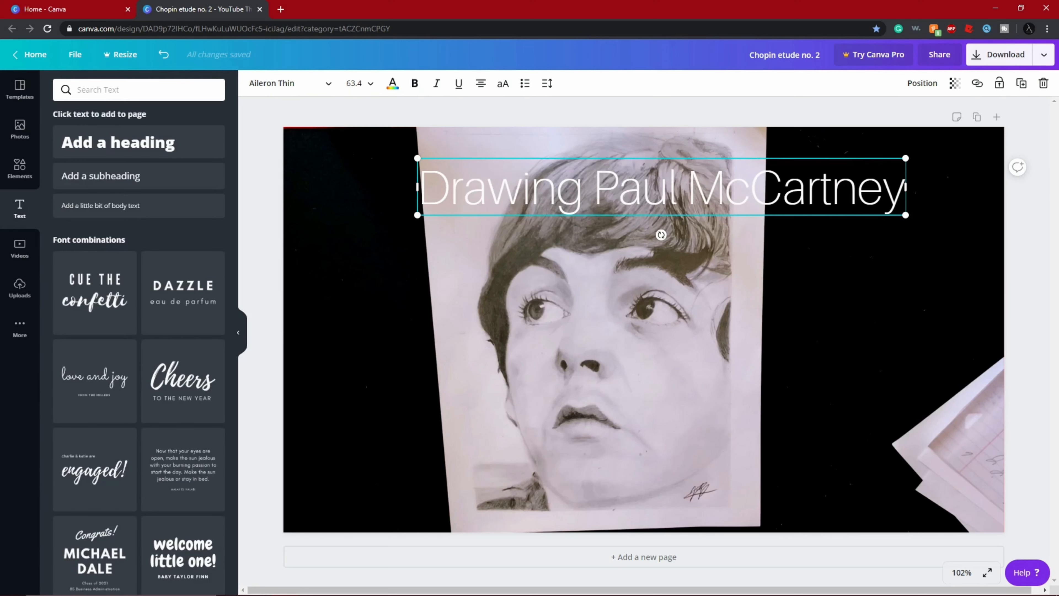
{"action": "mouse_move", "coordinate": [905, 188]}
{"action": "left_mouse_down"}
{"action": "mouse_move", "coordinate": [640, 212]}
{"action": "mouse_move", "coordinate": [413, 212]}
{"action": "left_mouse_up"}
{"action": "left_click", "coordinate": [270, 90]}
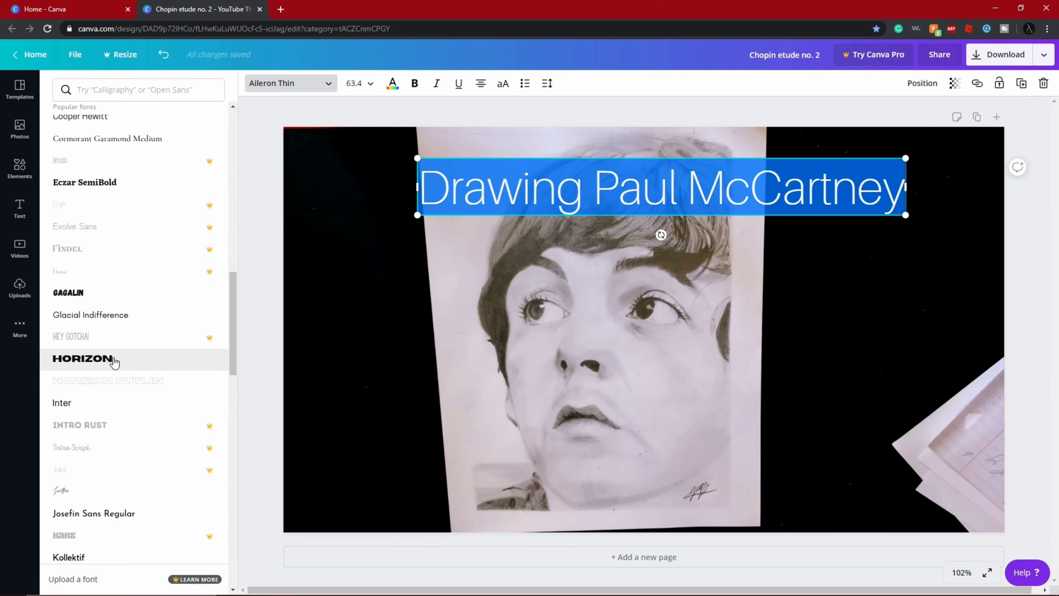
{"action": "left_click", "coordinate": [114, 361]}
{"action": "scroll", "coordinate": [133, 292], "scroll_direction": "up", "scroll_amount": 4}
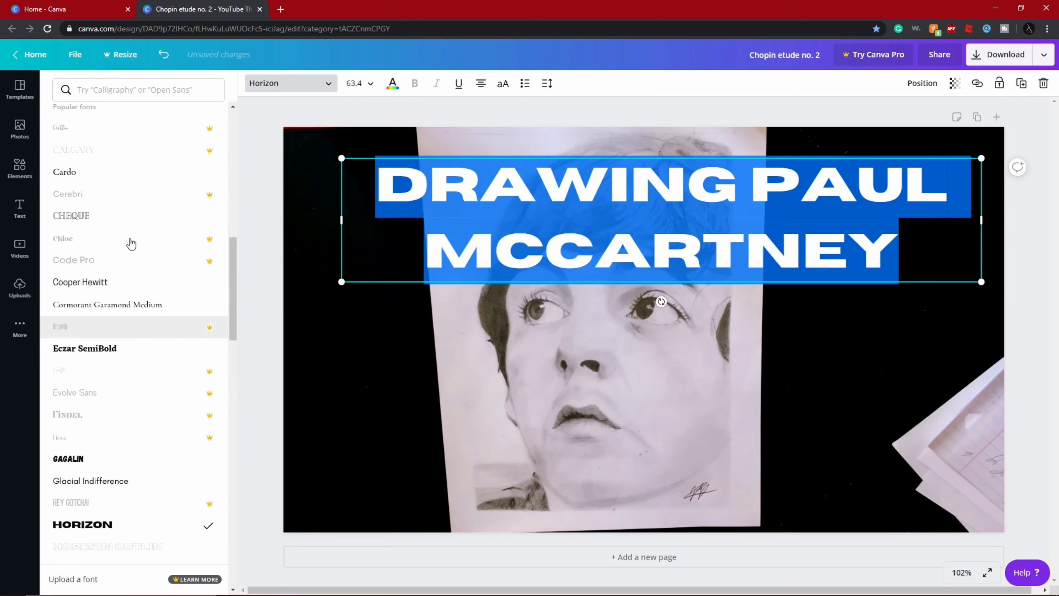
{"action": "scroll", "coordinate": [131, 244], "scroll_direction": "up", "scroll_amount": 10}
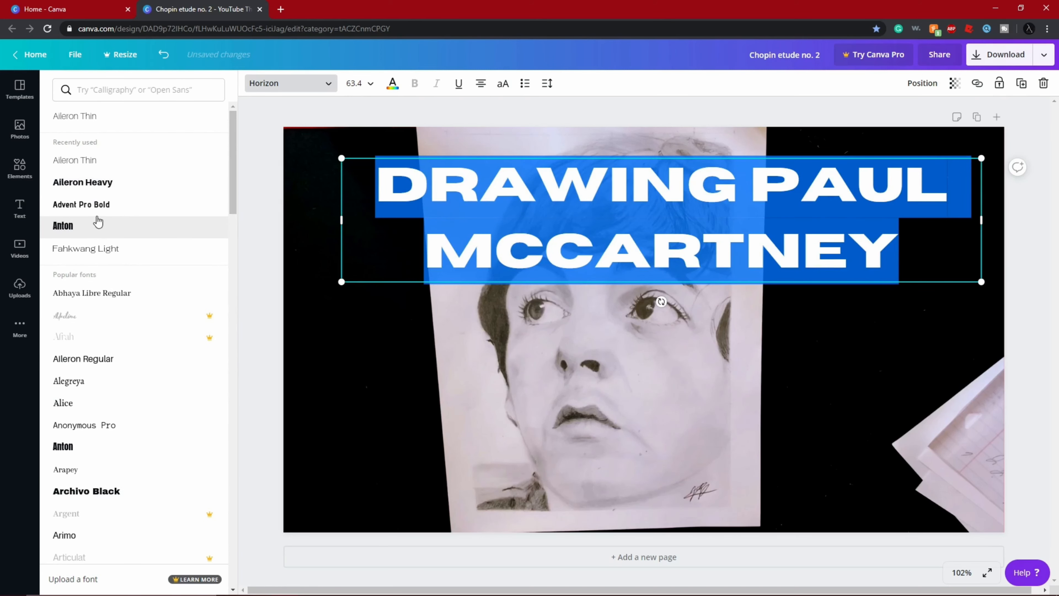
{"action": "left_click", "coordinate": [103, 186]}
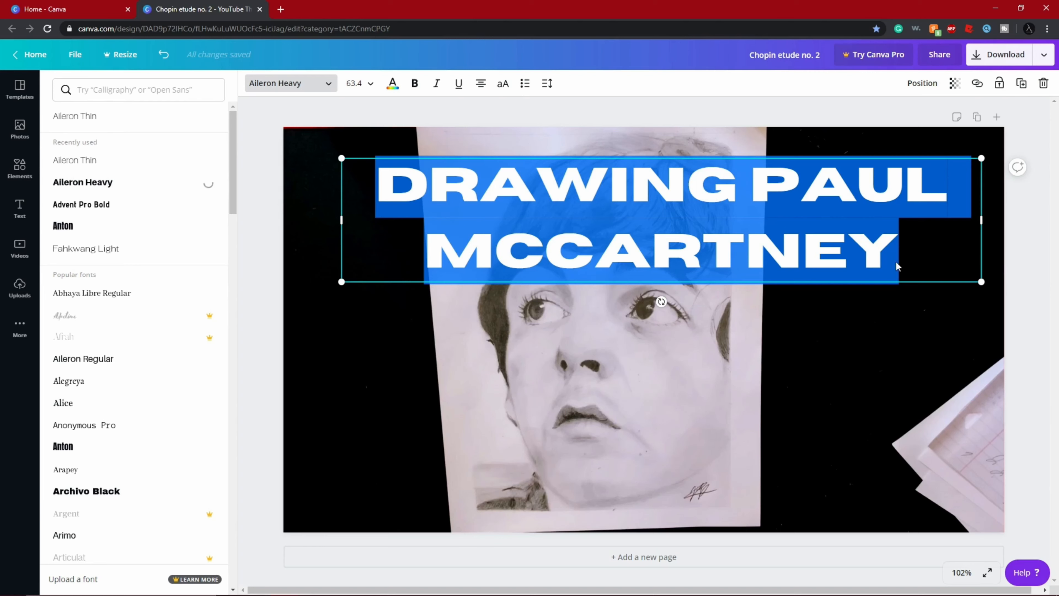
- Increase the heading's letter spacing until the text wraps onto two lines
{"action": "left_click", "coordinate": [546, 83]}
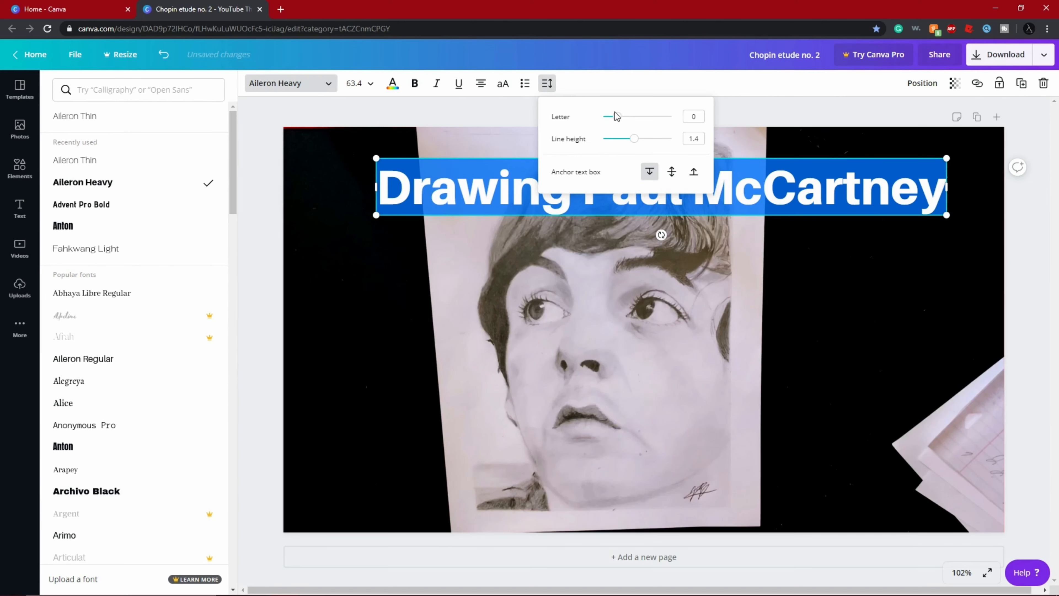
{"action": "left_click_drag", "start_coordinate": [618, 121], "coordinate": [640, 119]}
{"action": "left_click", "coordinate": [779, 385]}
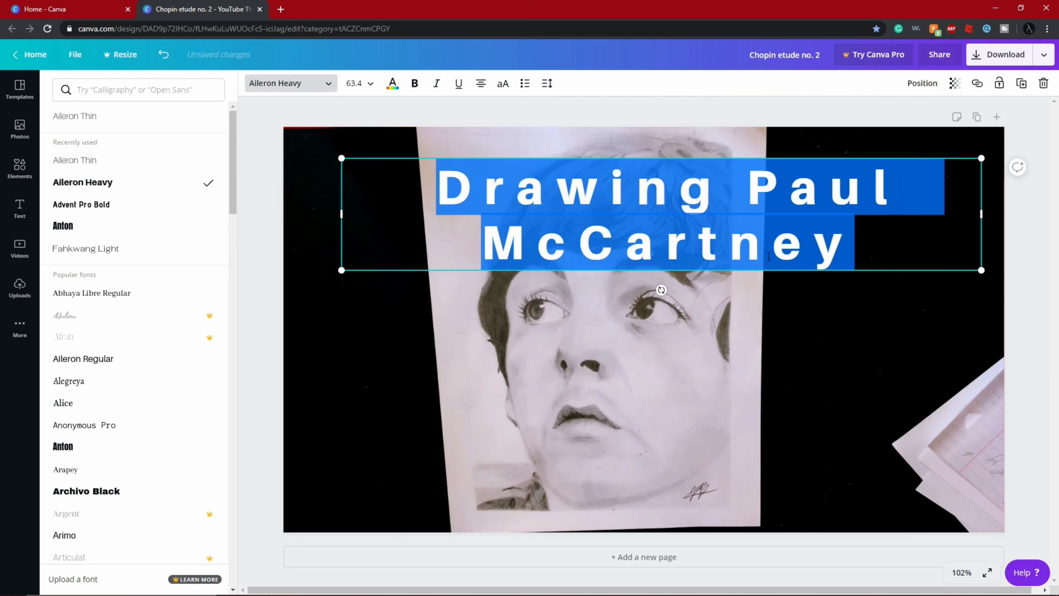
- Move the two-line heading up and slightly left so its box meets the thumbnail's upper edge
{"action": "left_click_drag", "start_coordinate": [770, 249], "coordinate": [709, 246]}
{"action": "left_click", "coordinate": [732, 177]}
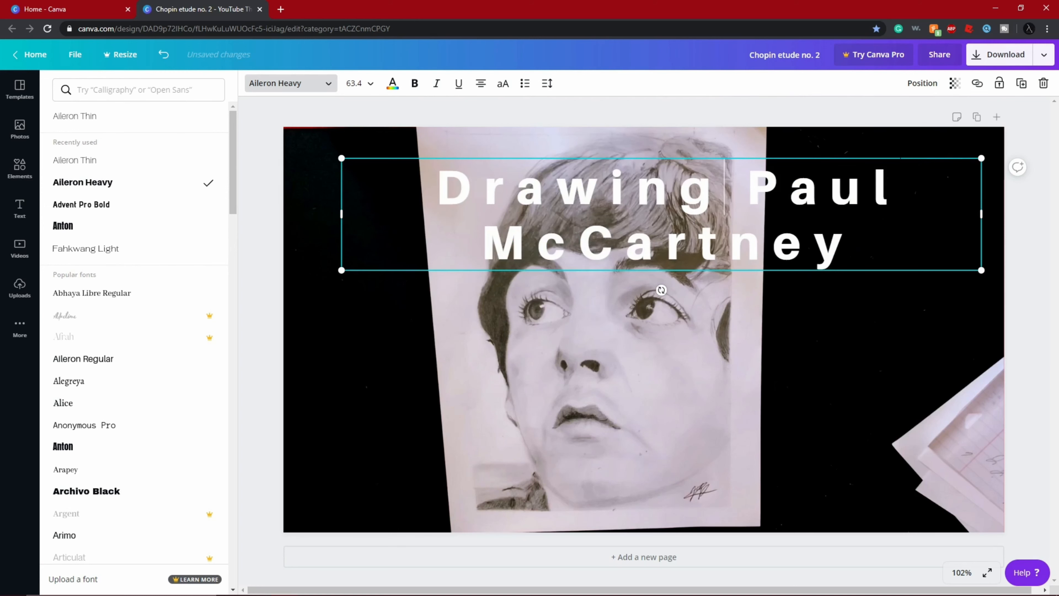
{"action": "left_click", "coordinate": [901, 162]}
{"action": "left_click", "coordinate": [886, 151]}
{"action": "left_click_drag", "start_coordinate": [857, 188], "coordinate": [807, 160]}
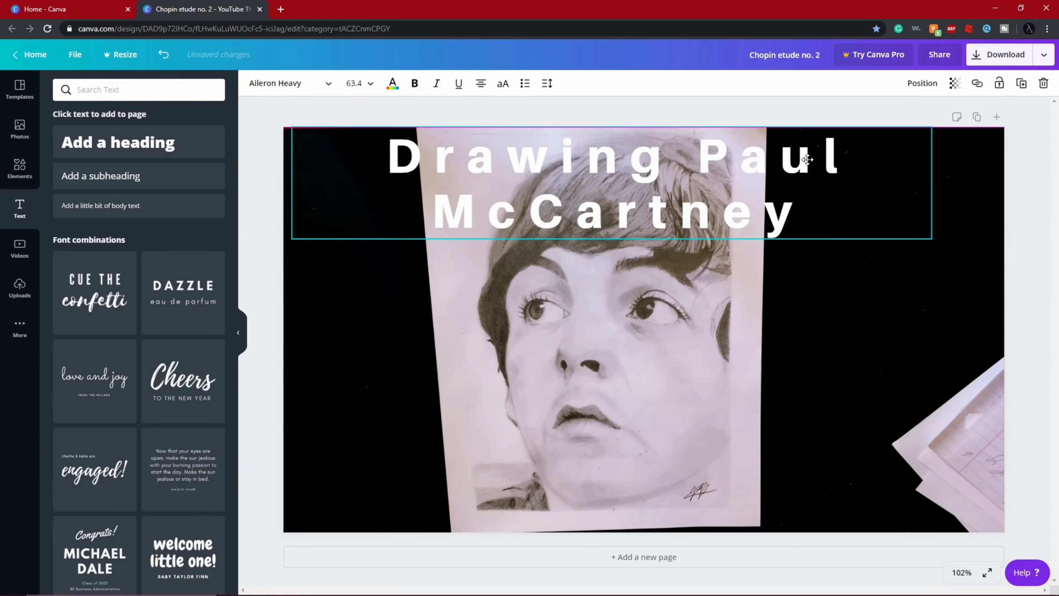
{"action": "left_click", "coordinate": [715, 101]}
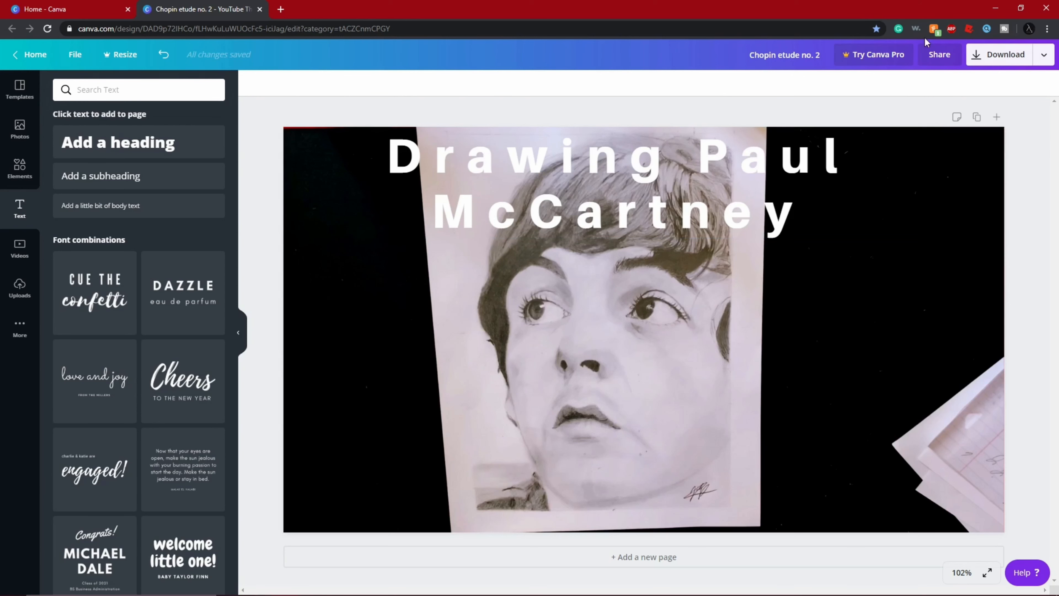
{"action": "left_click", "coordinate": [590, 191]}
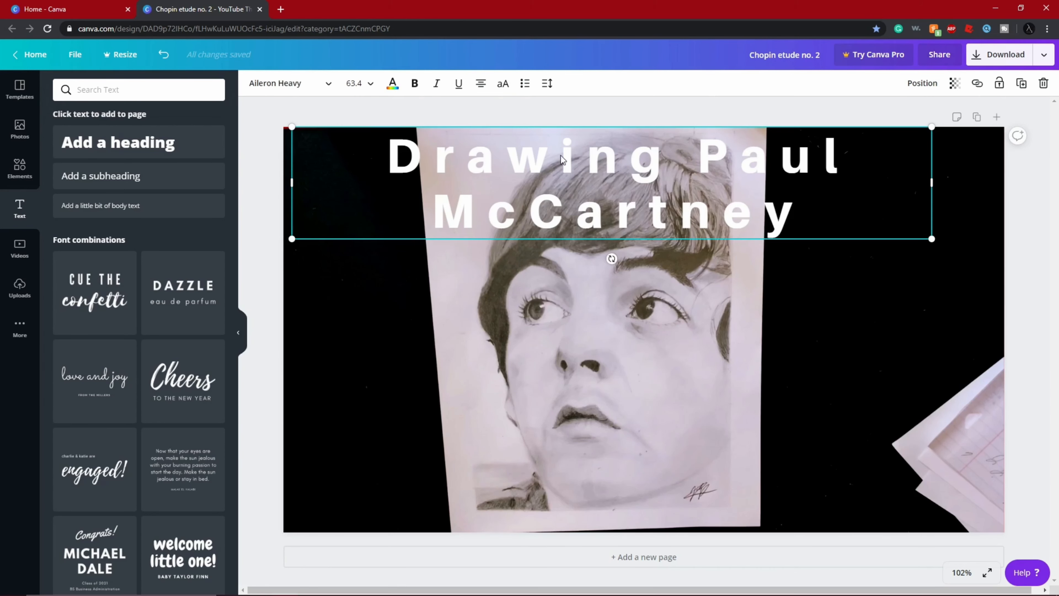
- Convert the whole heading to uppercase and move its text box slightly left and down
{"action": "double_click", "coordinate": [704, 158]}
{"action": "left_click_drag", "start_coordinate": [809, 214], "coordinate": [388, 152]}
{"action": "left_click", "coordinate": [505, 94]}
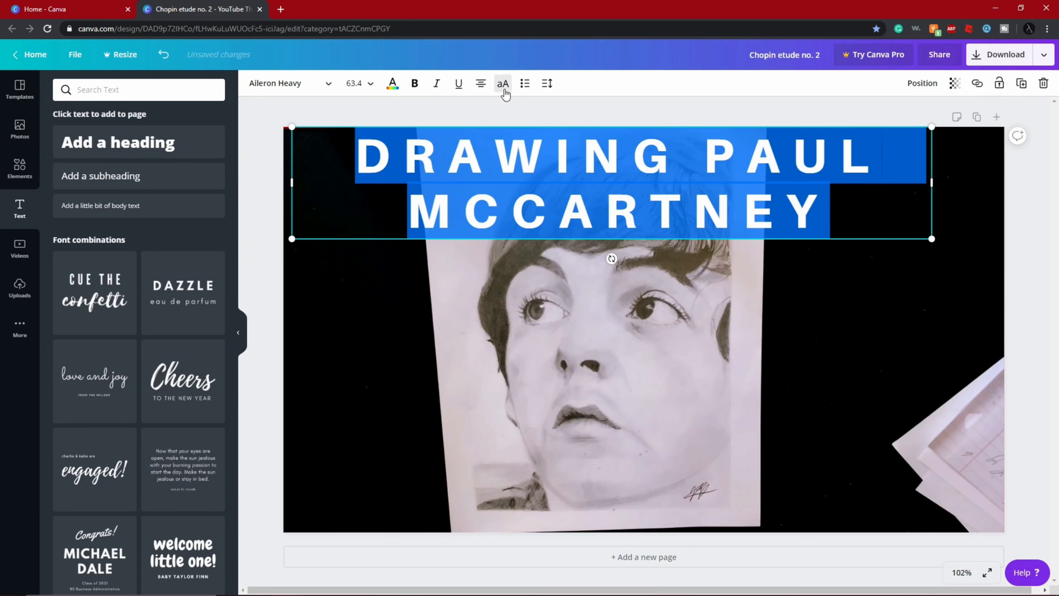
{"action": "left_click_drag", "start_coordinate": [624, 179], "coordinate": [607, 183]}
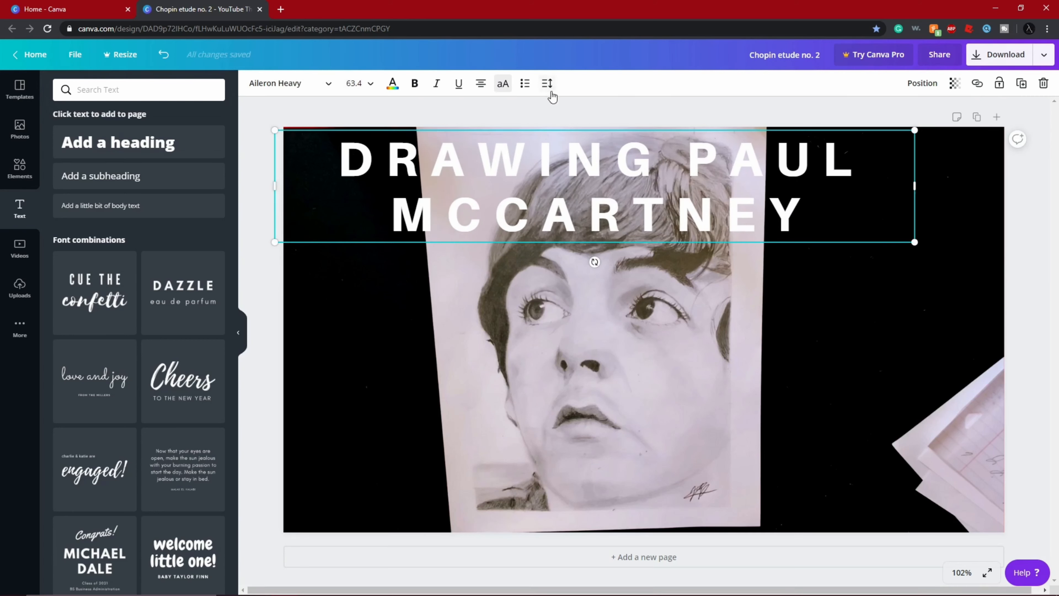
- Try a transparency of 67 on the heading, set it back to 100, and deselect the heading
{"action": "left_click", "coordinate": [955, 83]}
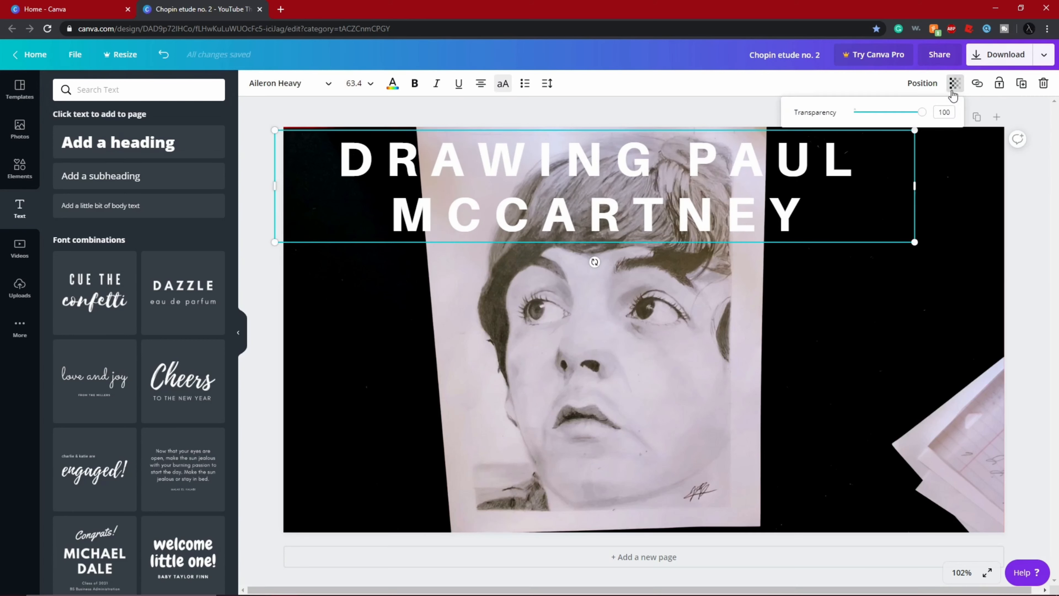
{"action": "left_click_drag", "start_coordinate": [924, 117], "coordinate": [901, 122]}
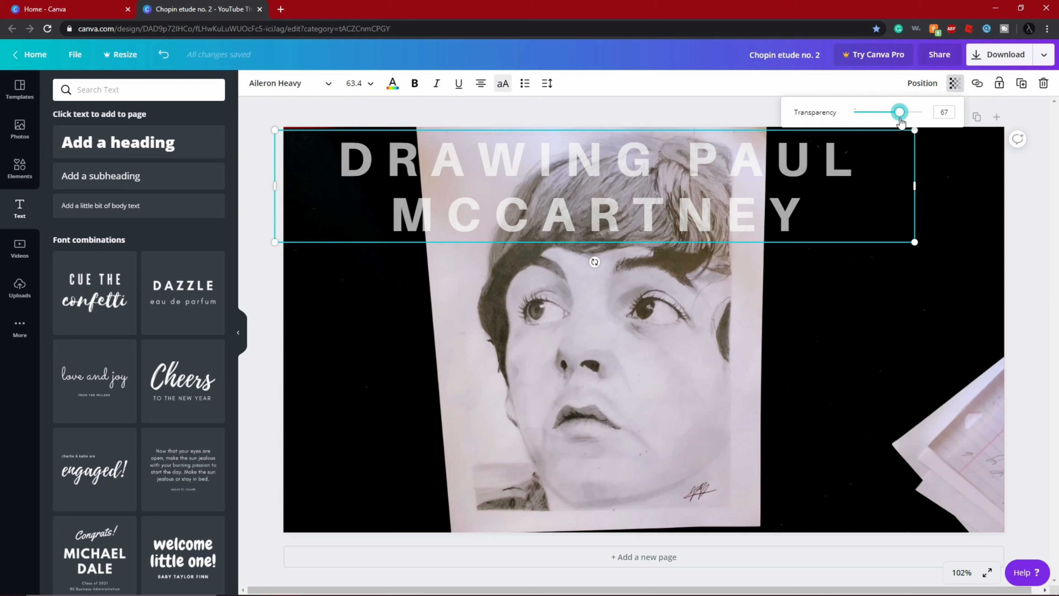
{"action": "left_click_drag", "start_coordinate": [900, 122], "coordinate": [941, 109]}
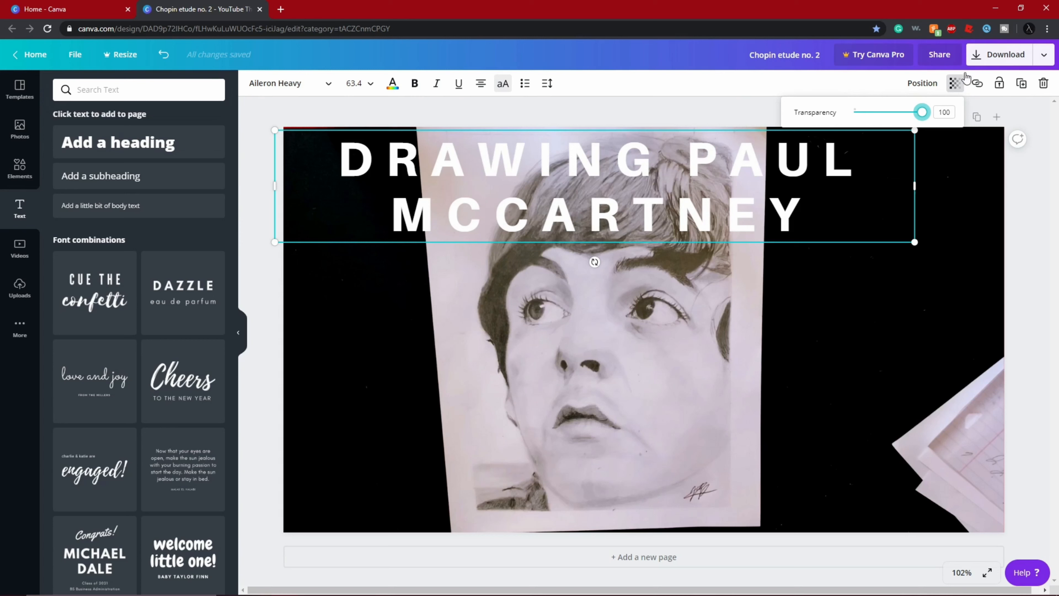
{"action": "left_click_drag", "start_coordinate": [922, 112], "coordinate": [1010, 132]}
{"action": "left_click", "coordinate": [1014, 102]}
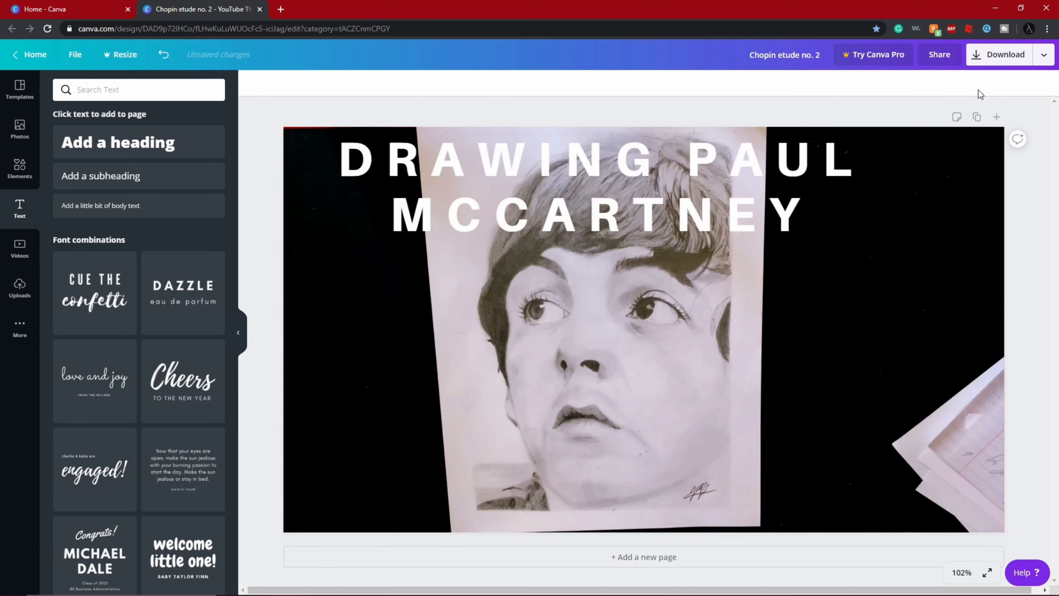
- Download the thumbnail as a PNG and dismiss the Canva Pro trial offer
{"action": "left_click", "coordinate": [774, 177]}
{"action": "left_click", "coordinate": [730, 324]}
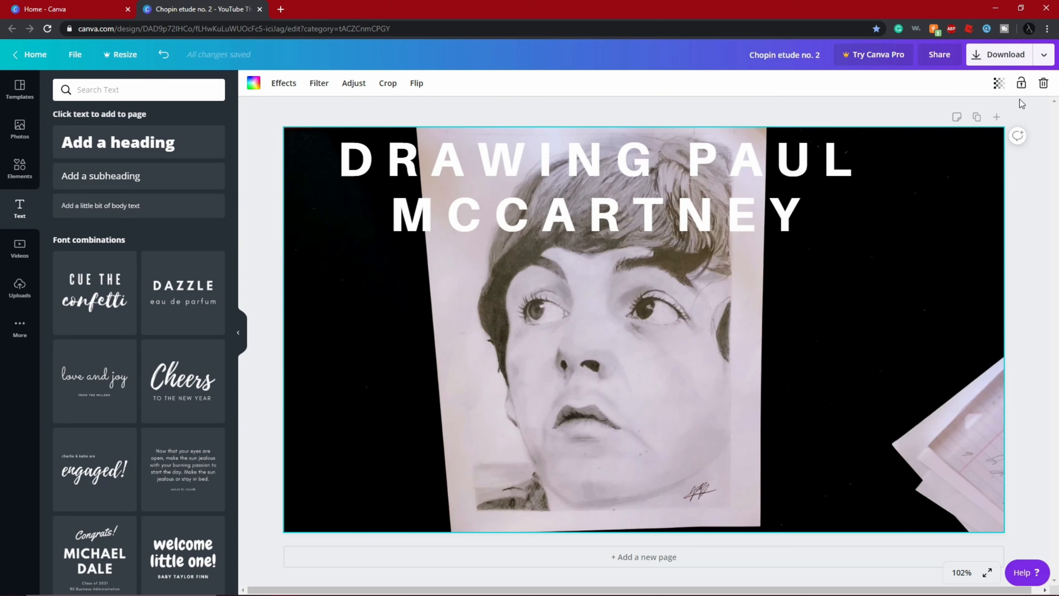
{"action": "left_click", "coordinate": [1000, 55]}
{"action": "left_click", "coordinate": [927, 133]}
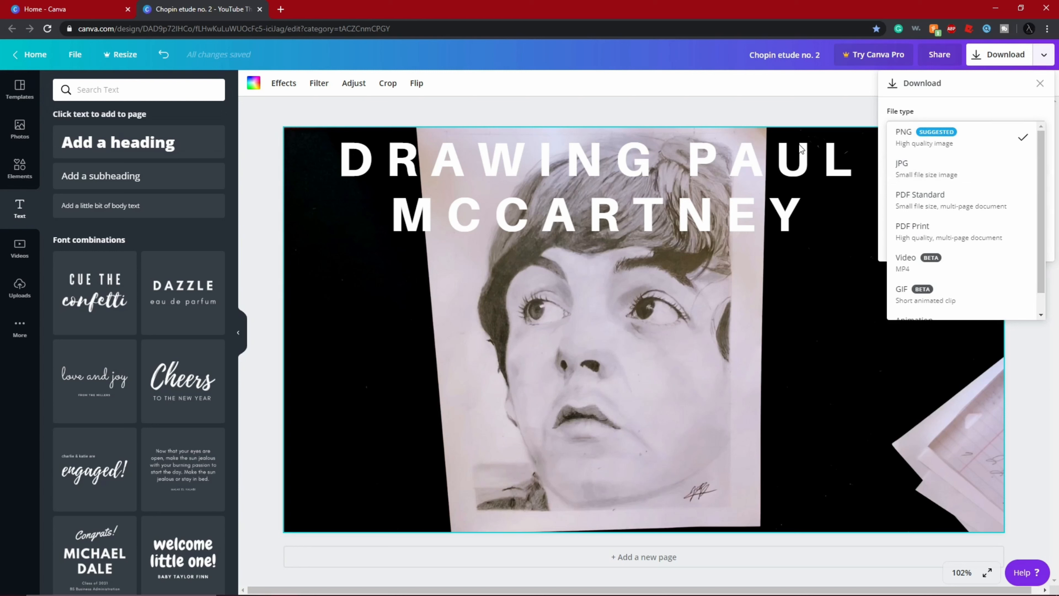
{"action": "left_click", "coordinate": [703, 124]}
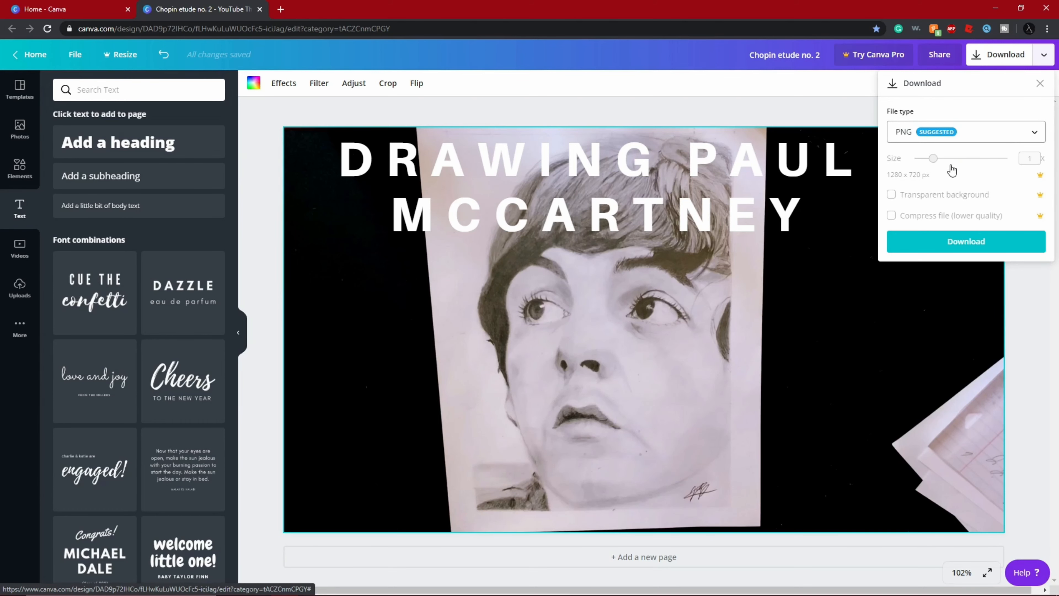
{"action": "left_click", "coordinate": [979, 247]}
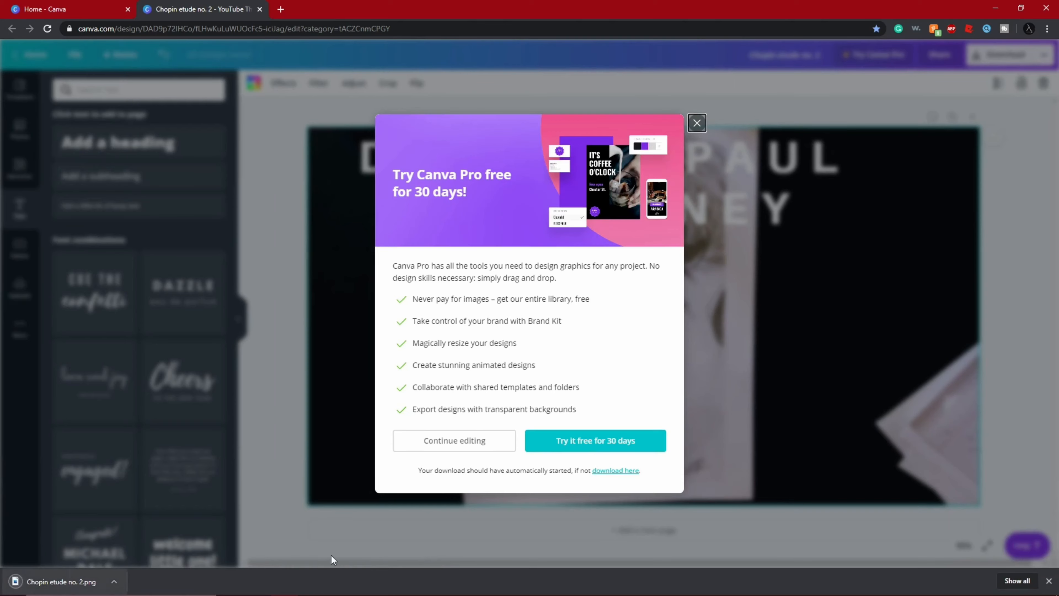
{"action": "left_click", "coordinate": [693, 124]}
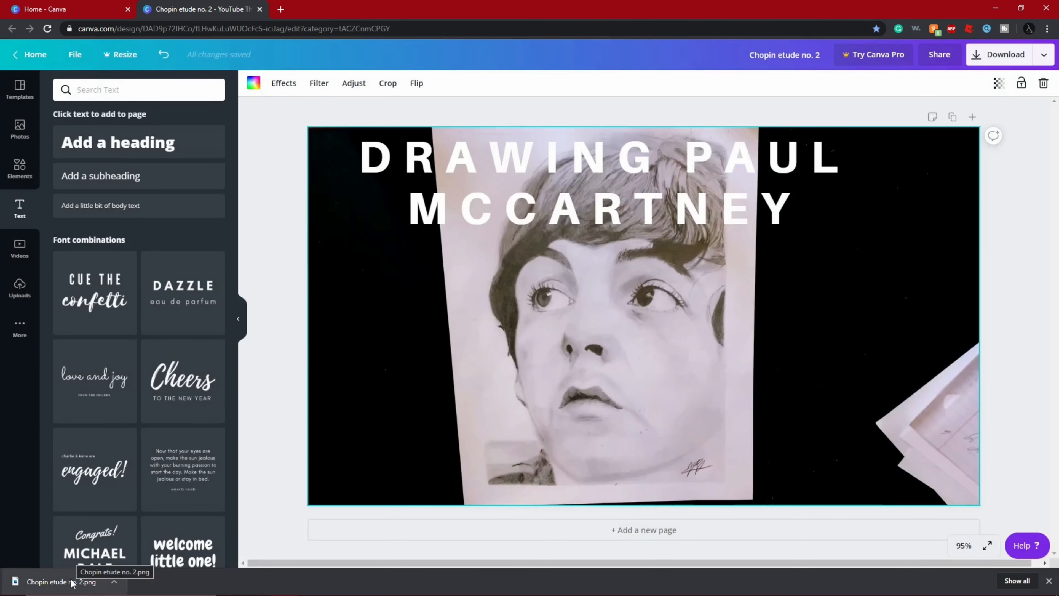
{"action": "left_click_drag", "start_coordinate": [408, 302], "coordinate": [332, 574]}
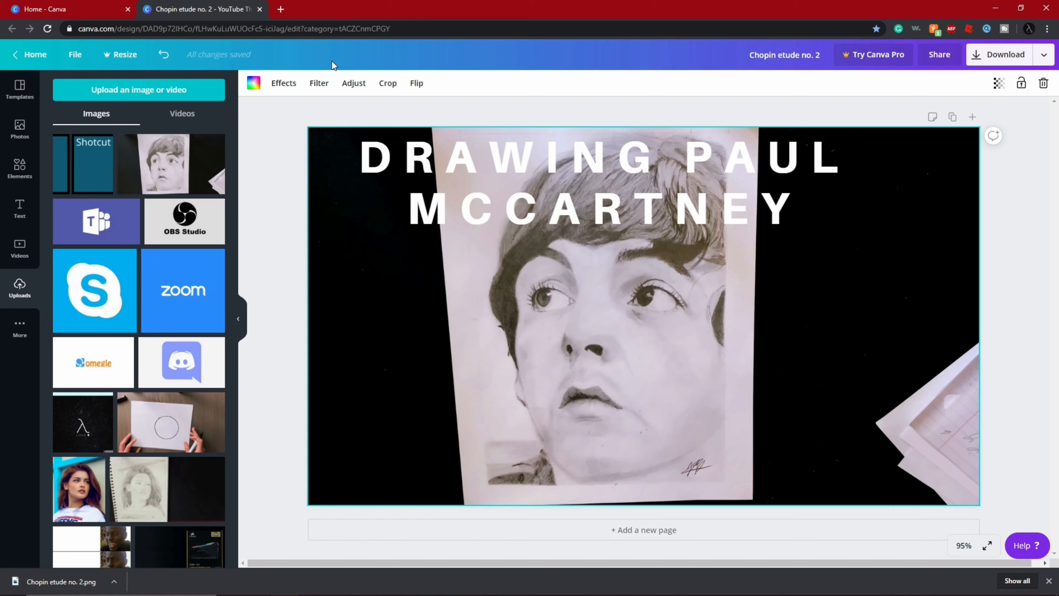
{"action": "right_click", "coordinate": [378, 318]}
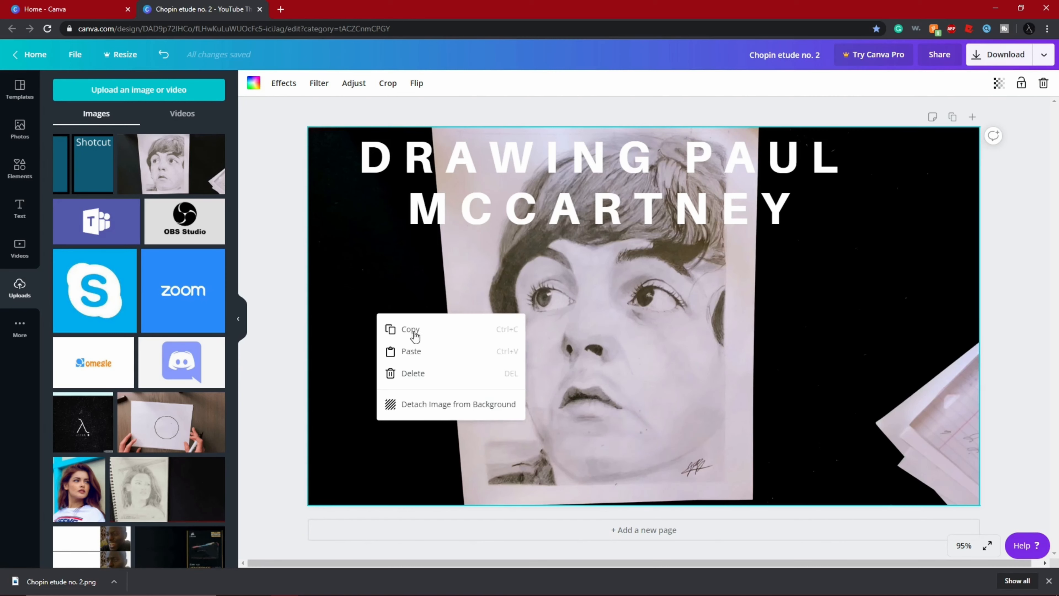
{"action": "left_click", "coordinate": [340, 253]}
- Connect the Pixelate effect for the portrait background image
{"action": "left_click", "coordinate": [281, 85]}
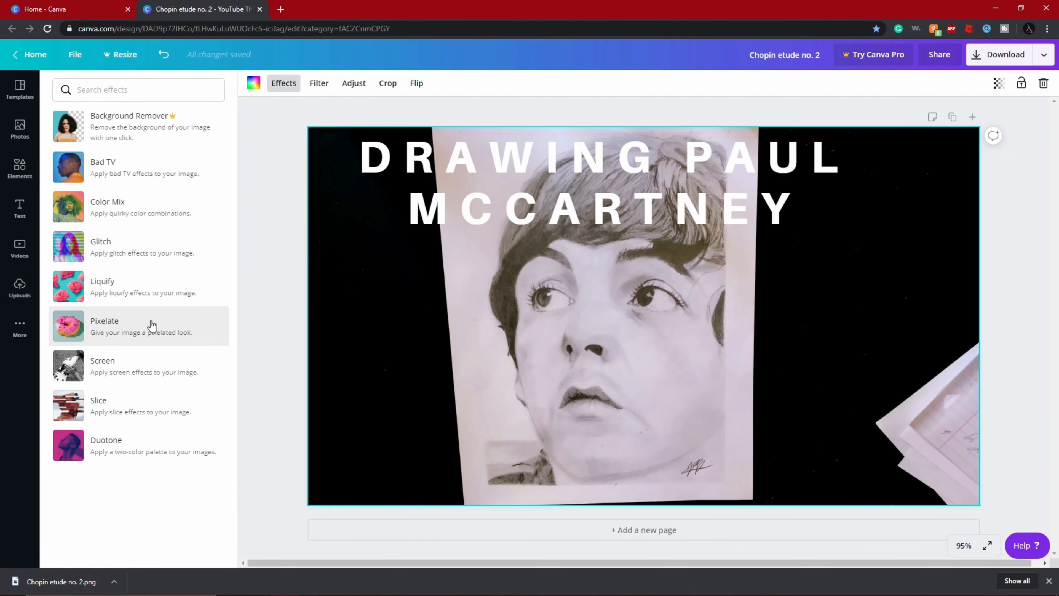
{"action": "left_click", "coordinate": [160, 325]}
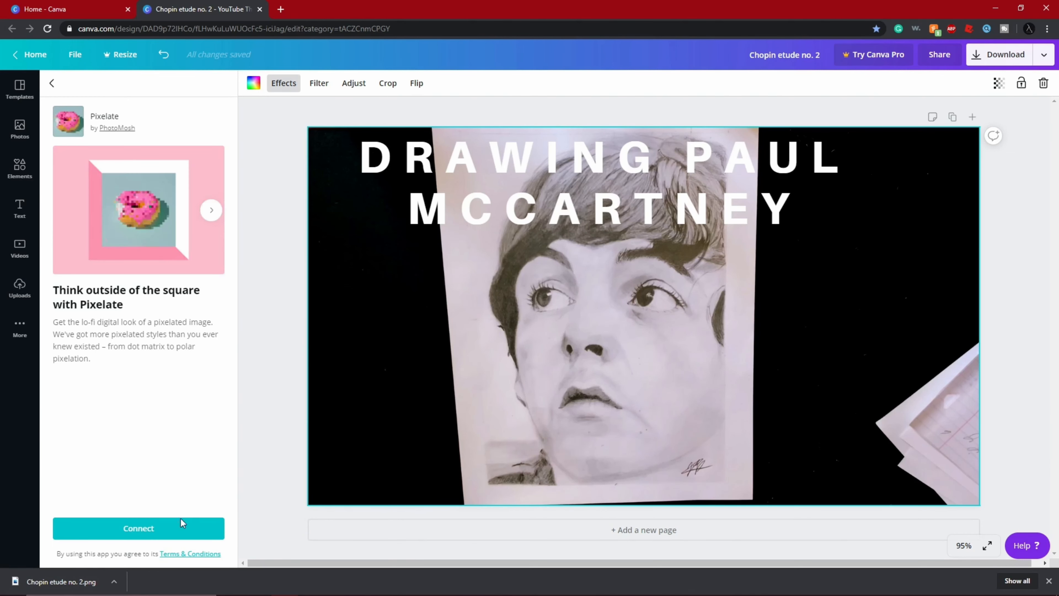
{"action": "left_click", "coordinate": [171, 525]}
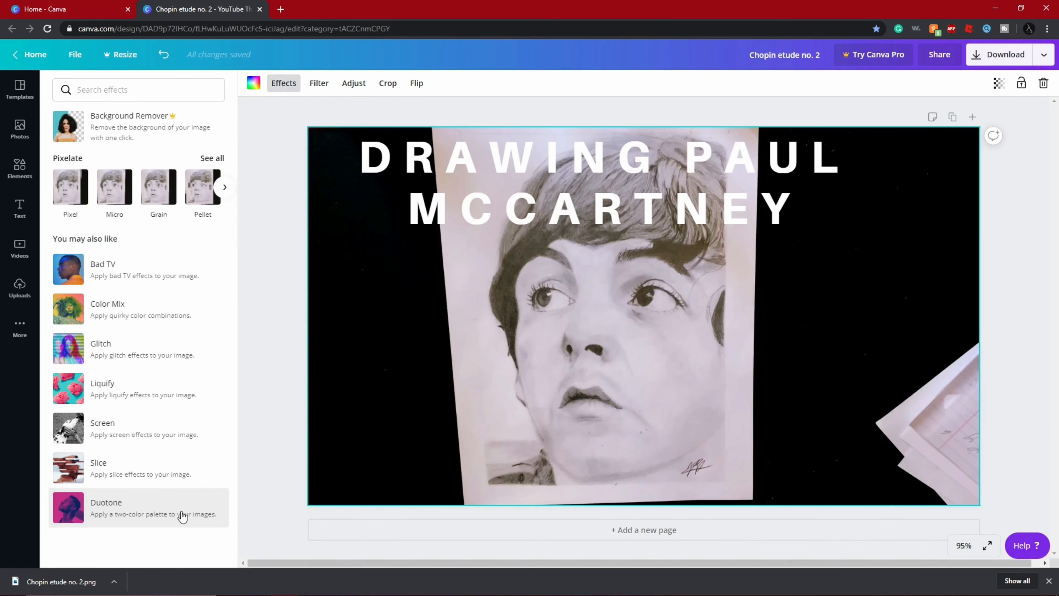
- Try the Pixel, Grain, Micro, Polar and Shatter variants of Pixelate on the background image
{"action": "left_click", "coordinate": [74, 204]}
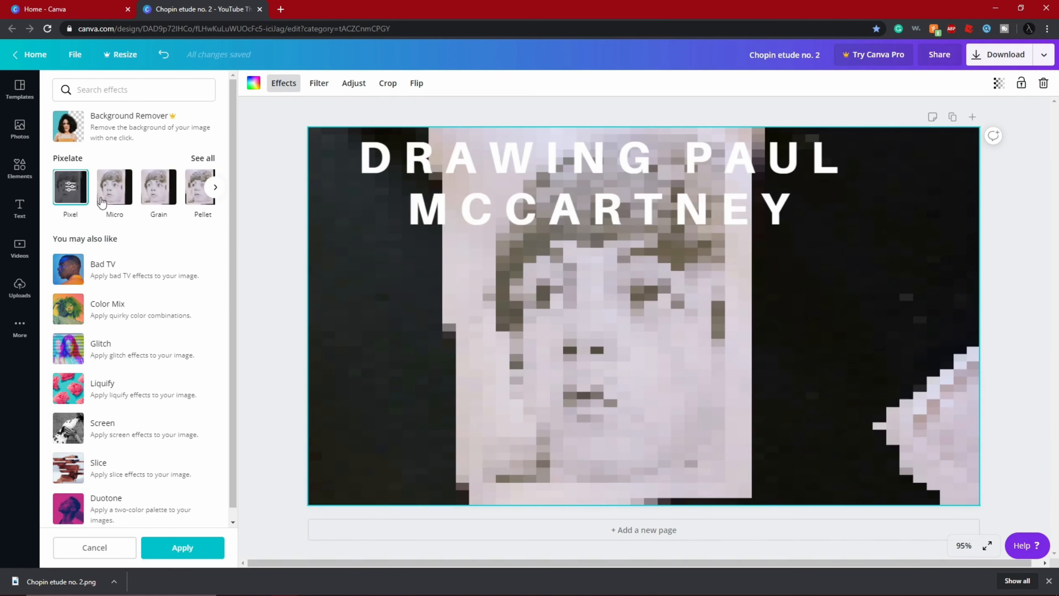
{"action": "left_click", "coordinate": [150, 201]}
{"action": "left_click", "coordinate": [127, 201]}
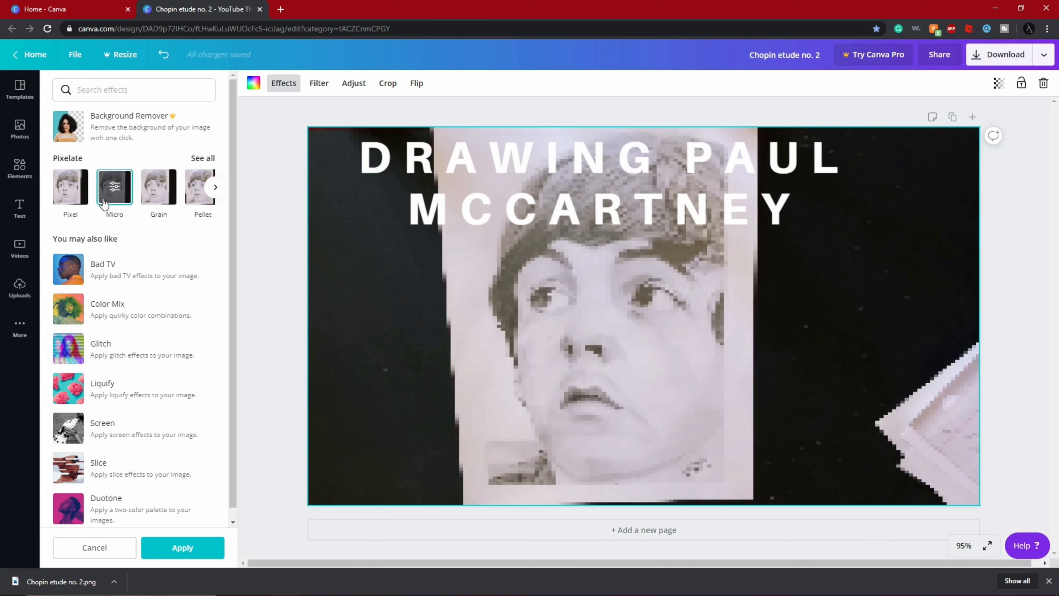
{"action": "left_click", "coordinate": [215, 186]}
{"action": "left_click", "coordinate": [158, 189]}
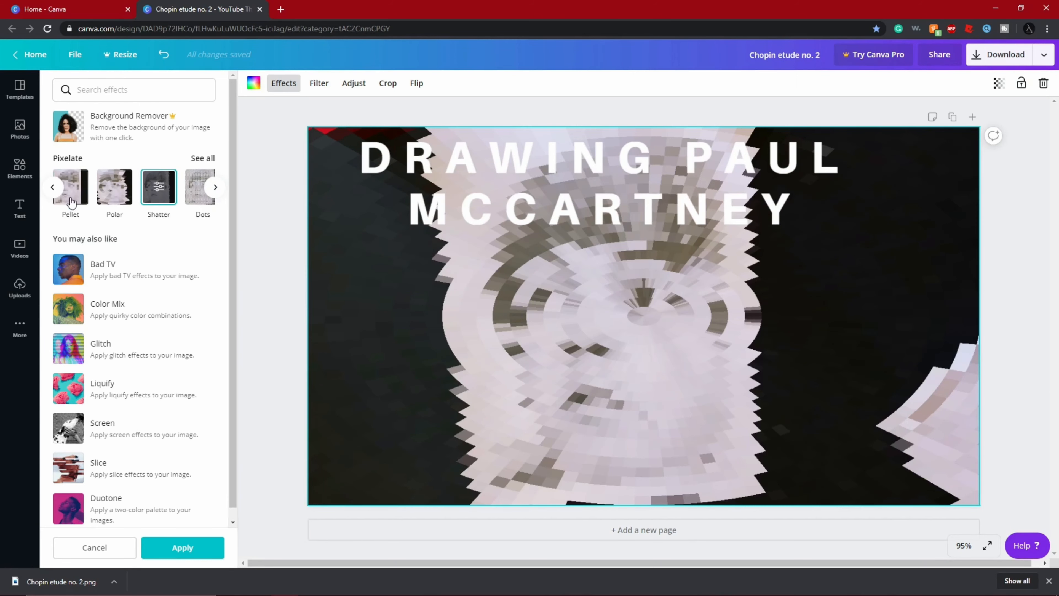
- Choose the Pixel variant for the background image, with Vertical Pixels at 119 and Horizontal Pixels at 187, and return to the effects list
{"action": "left_click", "coordinate": [53, 188]}
{"action": "left_click", "coordinate": [76, 191]}
{"action": "left_click", "coordinate": [79, 192]}
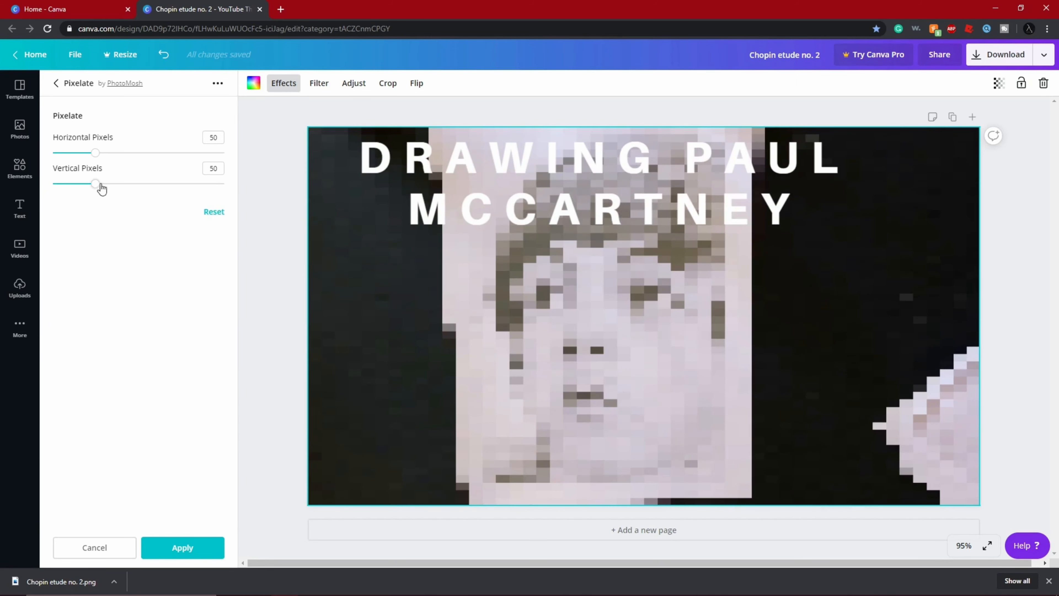
{"action": "left_click_drag", "start_coordinate": [100, 186], "coordinate": [156, 209]}
{"action": "left_click_drag", "start_coordinate": [96, 153], "coordinate": [214, 152]}
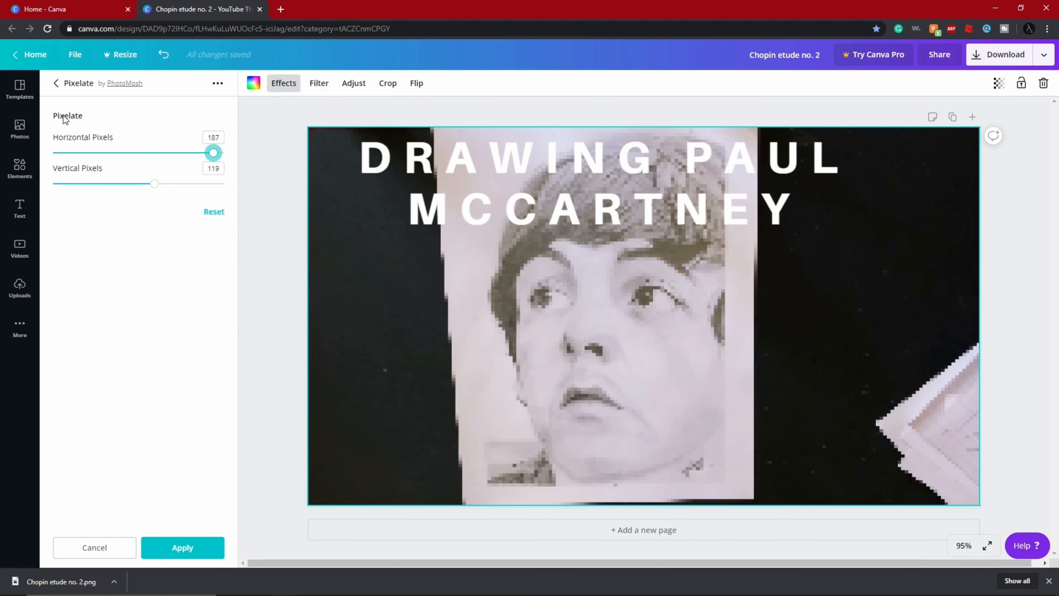
{"action": "left_click", "coordinate": [57, 84]}
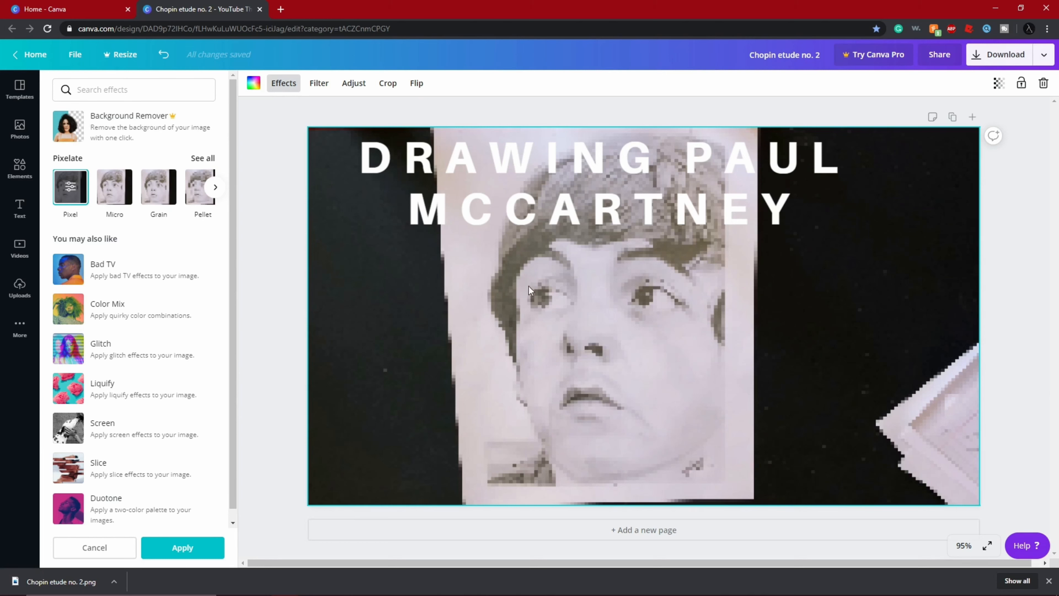
{"action": "scroll", "coordinate": [121, 121], "scroll_direction": "down", "scroll_amount": 1}
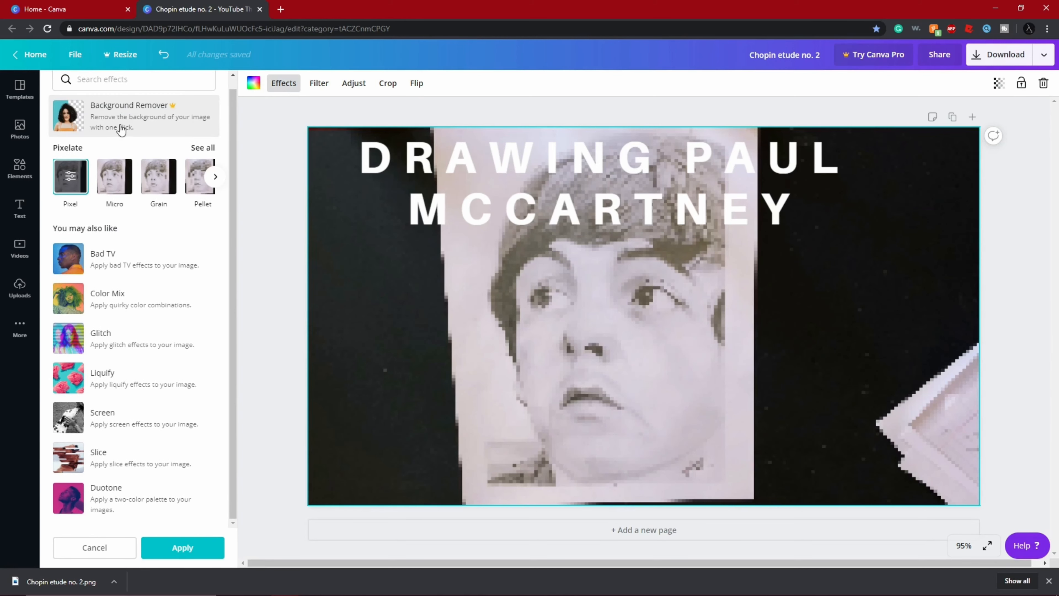
{"action": "scroll", "coordinate": [125, 119], "scroll_direction": "up", "scroll_amount": 1}
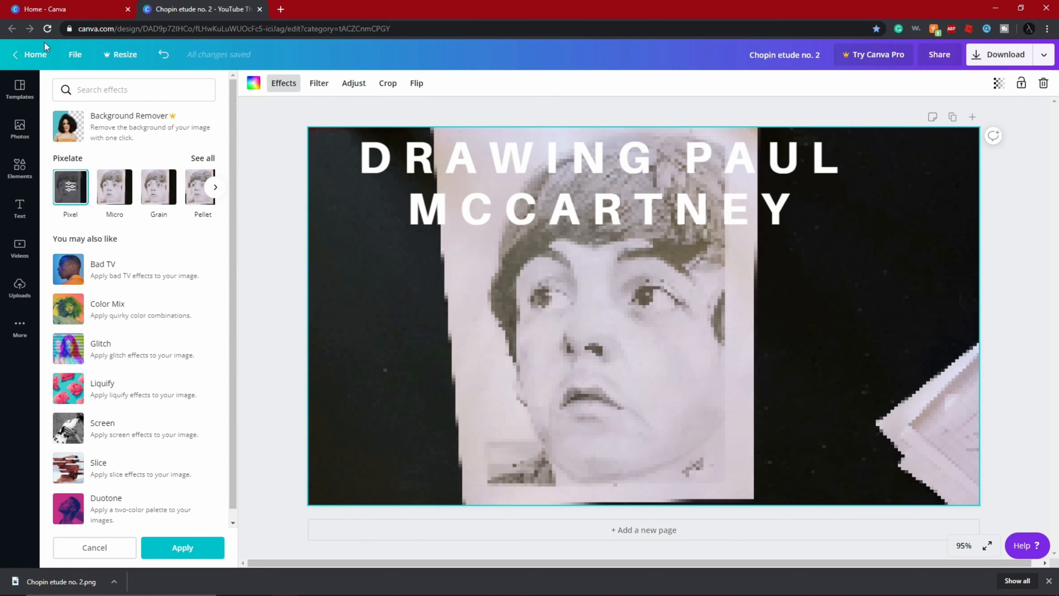
- Return to the home page and look through the design types, recent designs and social media post templates
{"action": "left_click", "coordinate": [25, 57]}
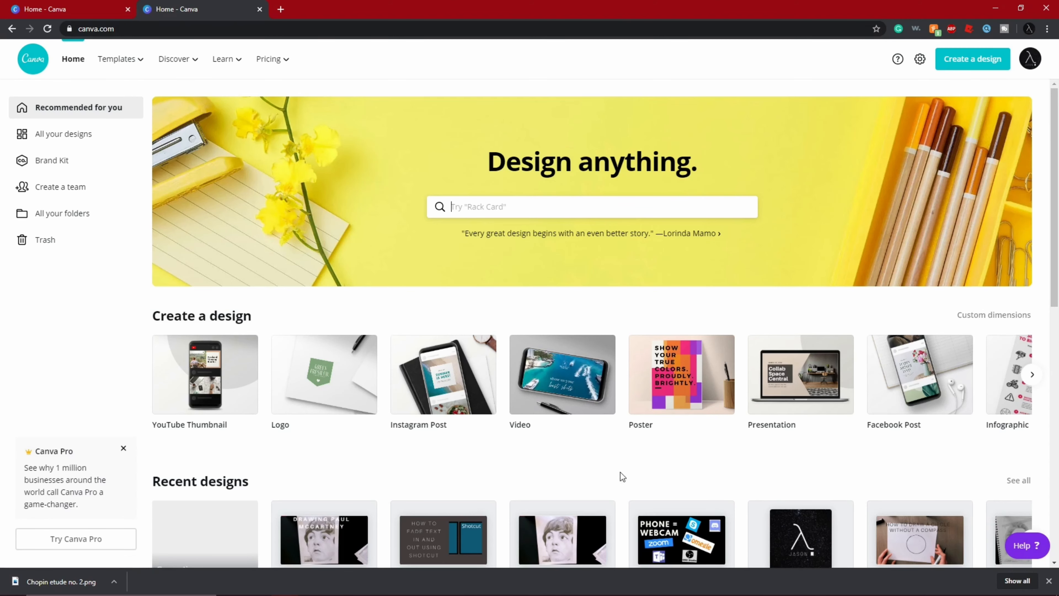
{"action": "scroll", "coordinate": [609, 430], "scroll_direction": "down", "scroll_amount": 1}
{"action": "scroll", "coordinate": [607, 423], "scroll_direction": "down", "scroll_amount": 3}
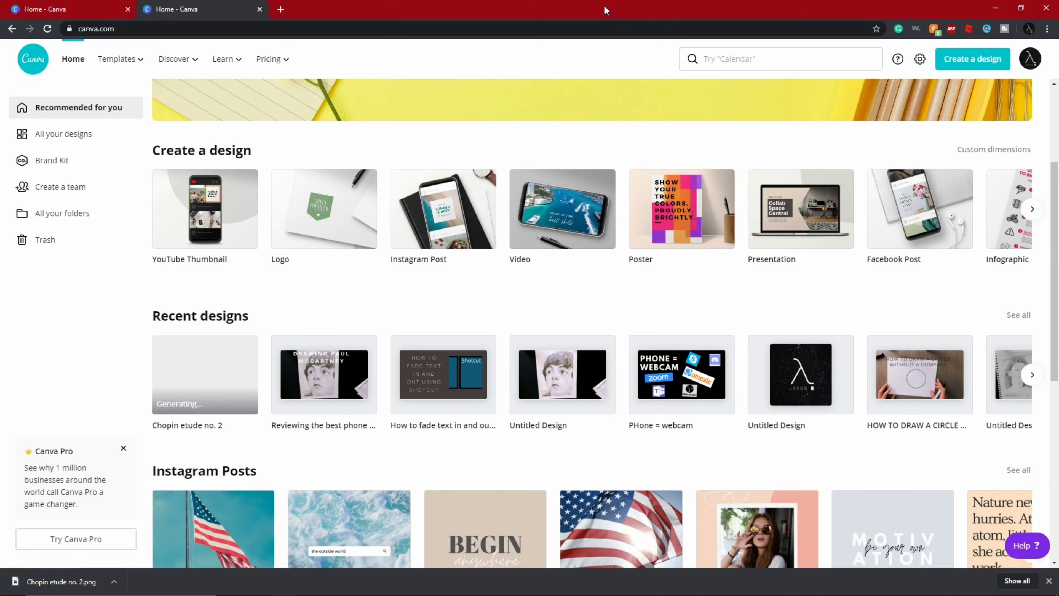
{"action": "left_click_drag", "start_coordinate": [609, 8], "coordinate": [513, 5]}
{"action": "scroll", "coordinate": [539, 191], "scroll_direction": "up", "scroll_amount": 1}
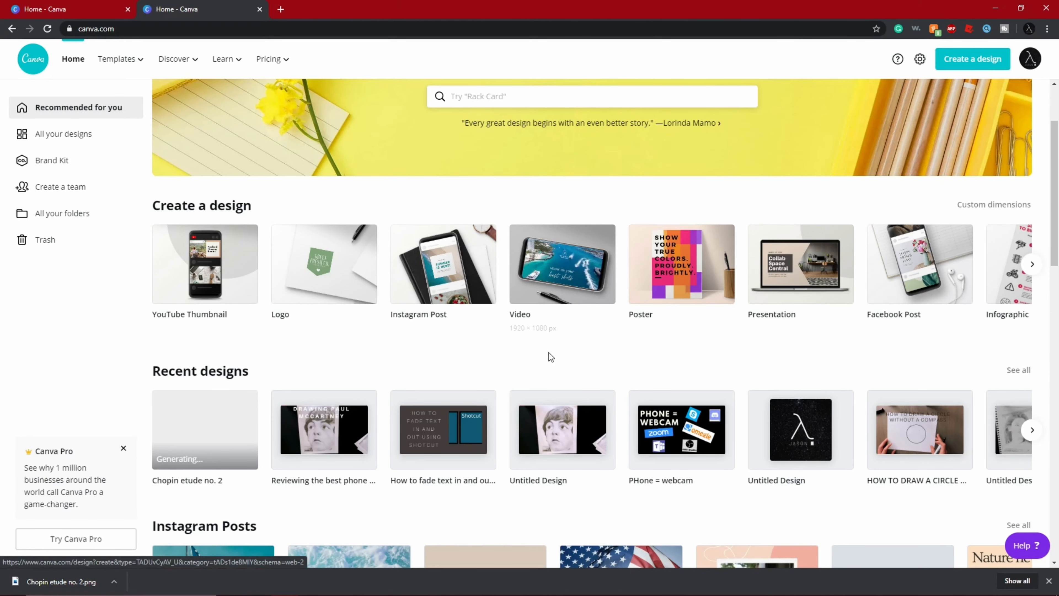
{"action": "scroll", "coordinate": [562, 377], "scroll_direction": "down", "scroll_amount": 4}
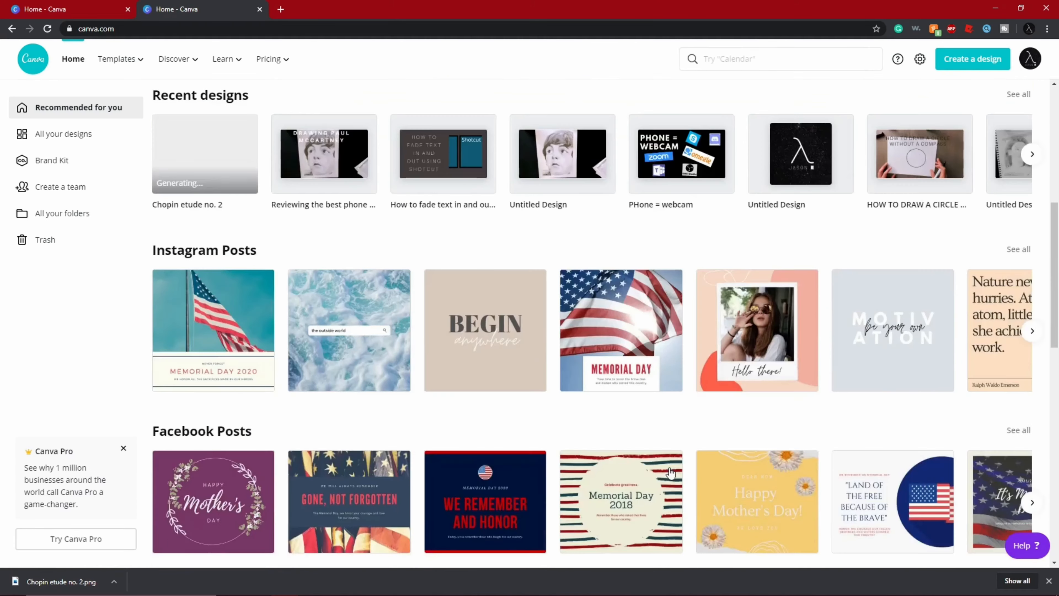
{"action": "scroll", "coordinate": [542, 277], "scroll_direction": "up", "scroll_amount": 6}
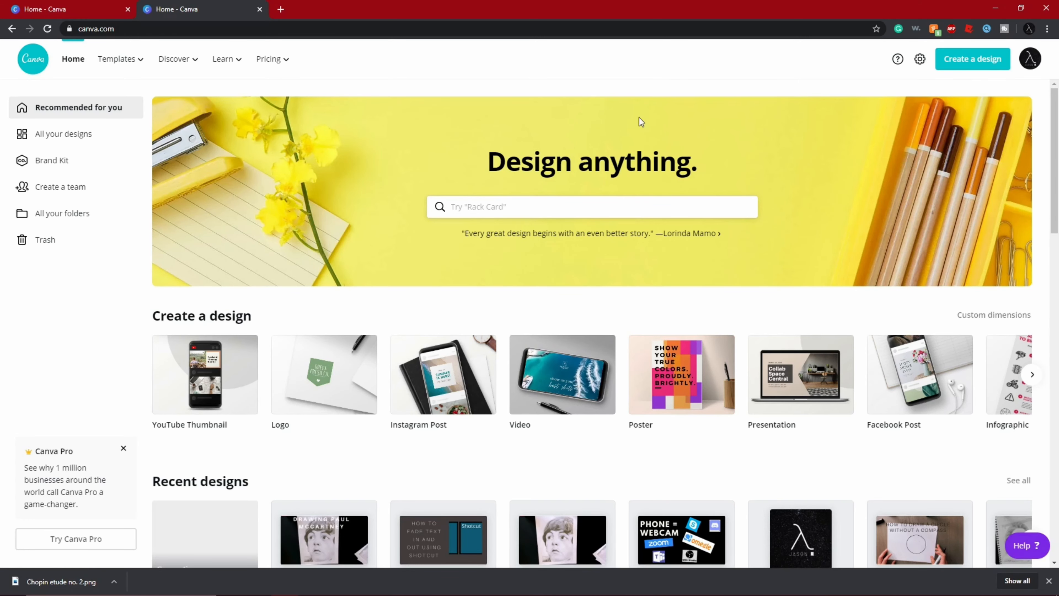
{"action": "scroll", "coordinate": [639, 117], "scroll_direction": "down", "scroll_amount": 2}
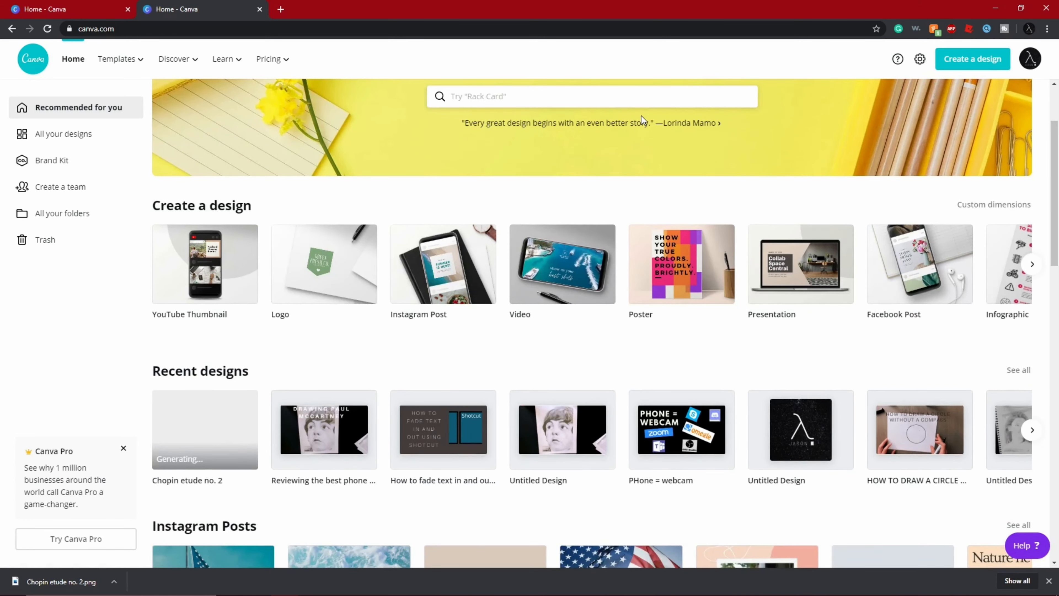